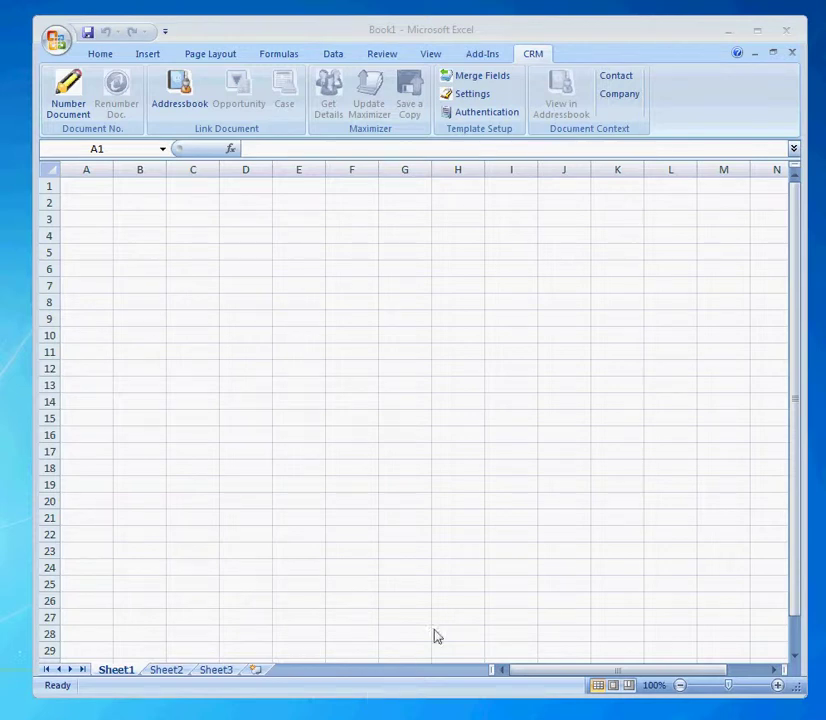
Enter the label Customer in cell E8
left_click(291, 301)
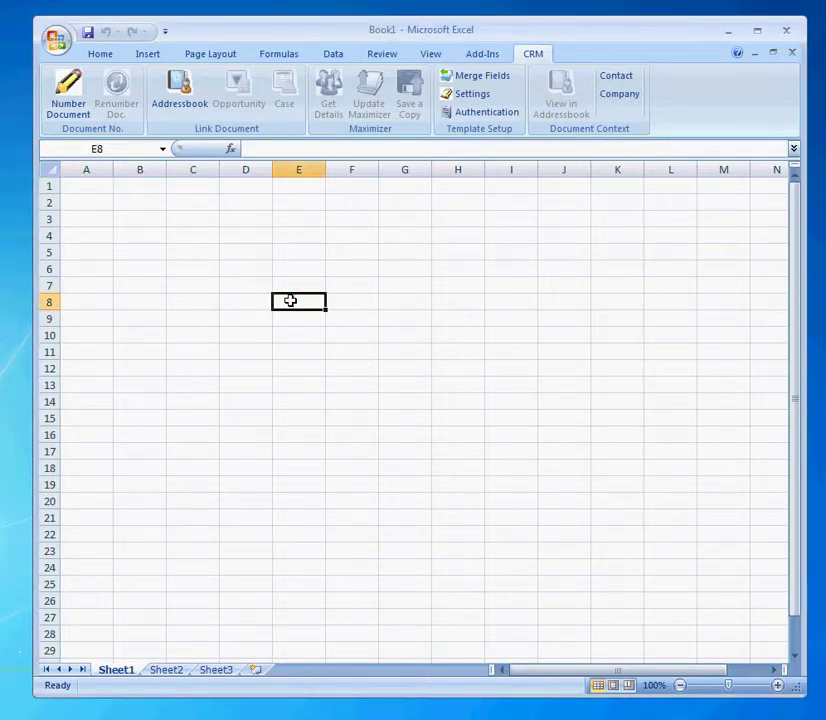
type("Customer")
key("Return")
Enter the label Address in cell E14
key("Down")
key("Down")
key("Down")
key("Down")
key("Down")
type("Adress")
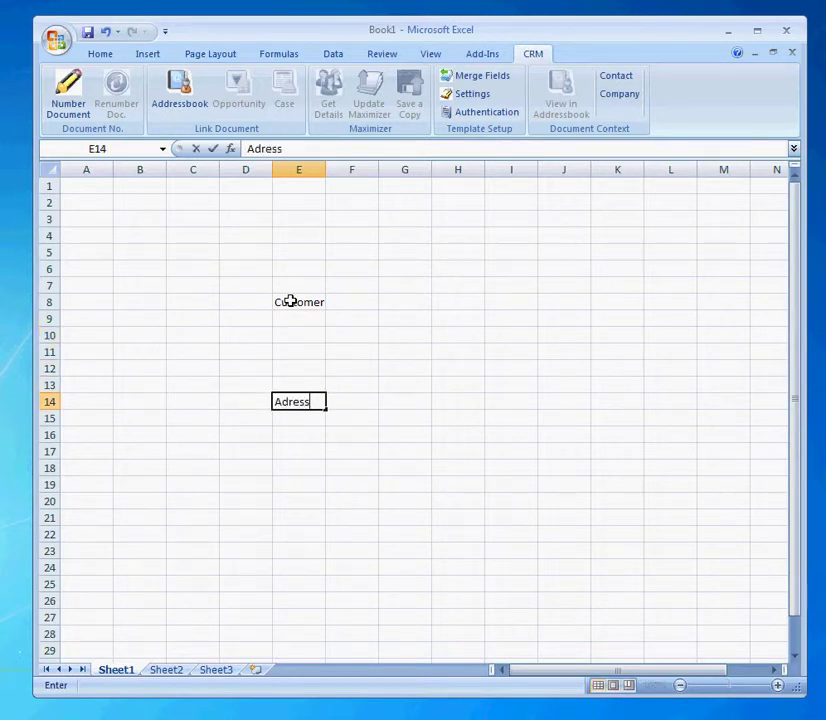
key("BackSpace")
key("BackSpace")
key("BackSpace")
key("BackSpace")
type("dress")
key("Return")
key("Return")
key("Return")
key("Return")
key("Return")
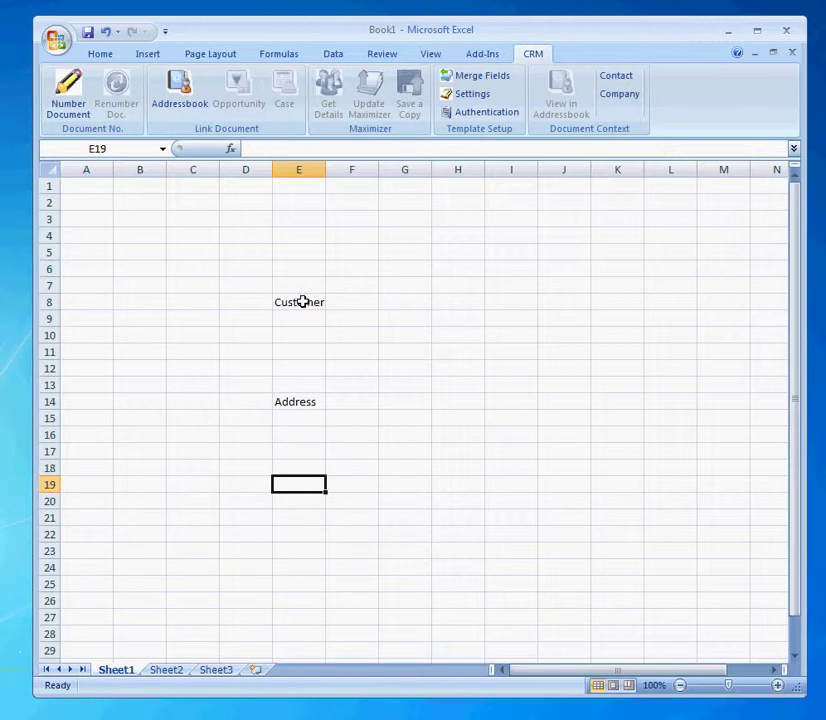
Open the CRM template settings and set the Default Name Prefix to Example
left_click(404, 303)
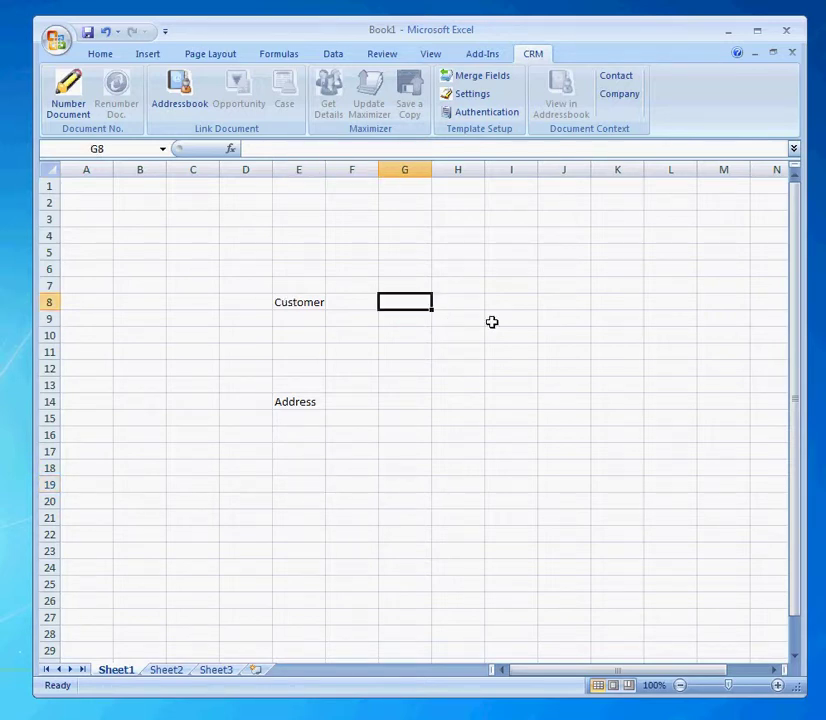
left_click(485, 97)
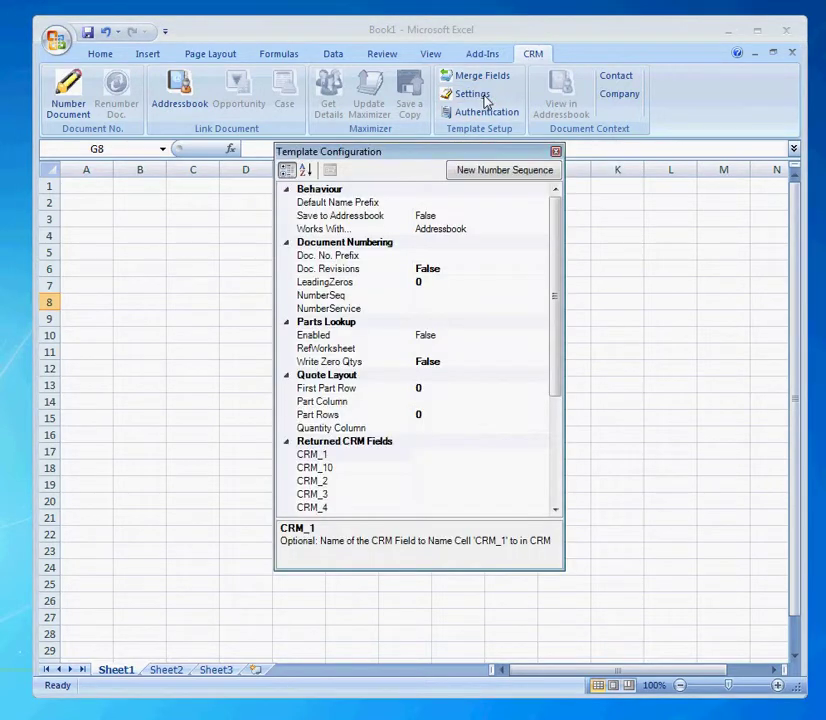
mouse_move(555, 245)
left_mouse_down()
mouse_move(560, 393)
mouse_move(553, 260)
left_mouse_up()
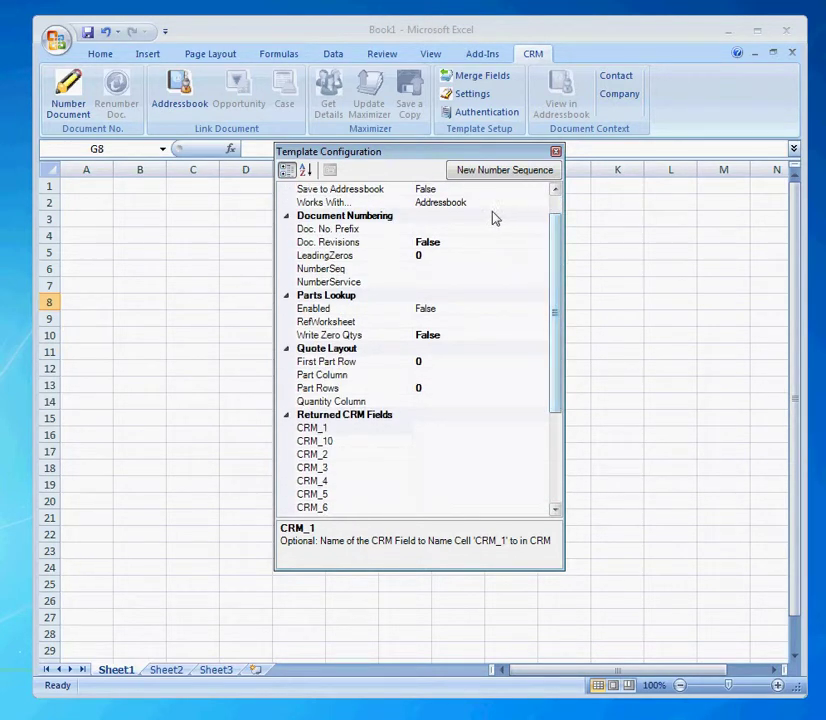
left_click(557, 221)
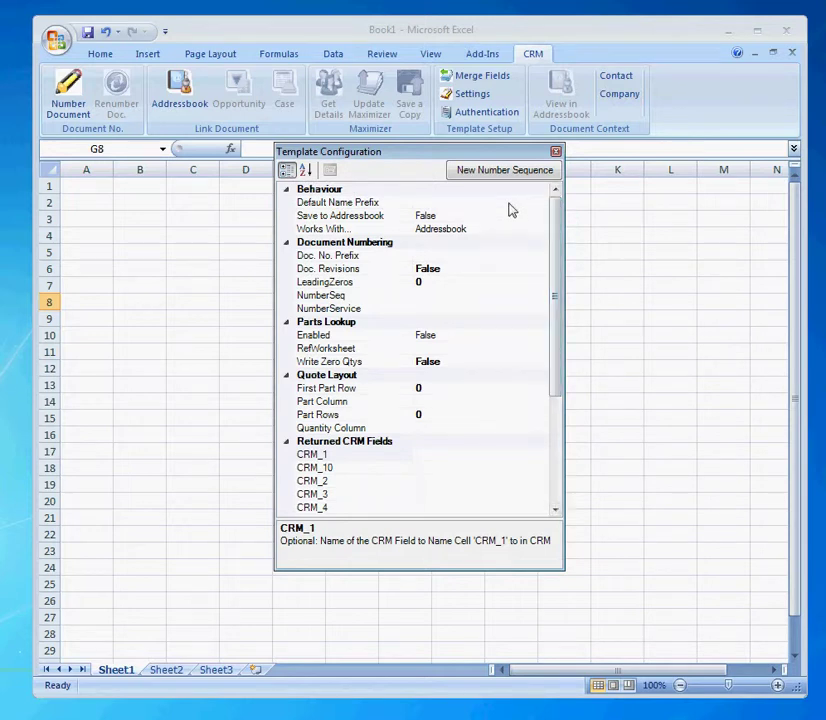
left_click(459, 202)
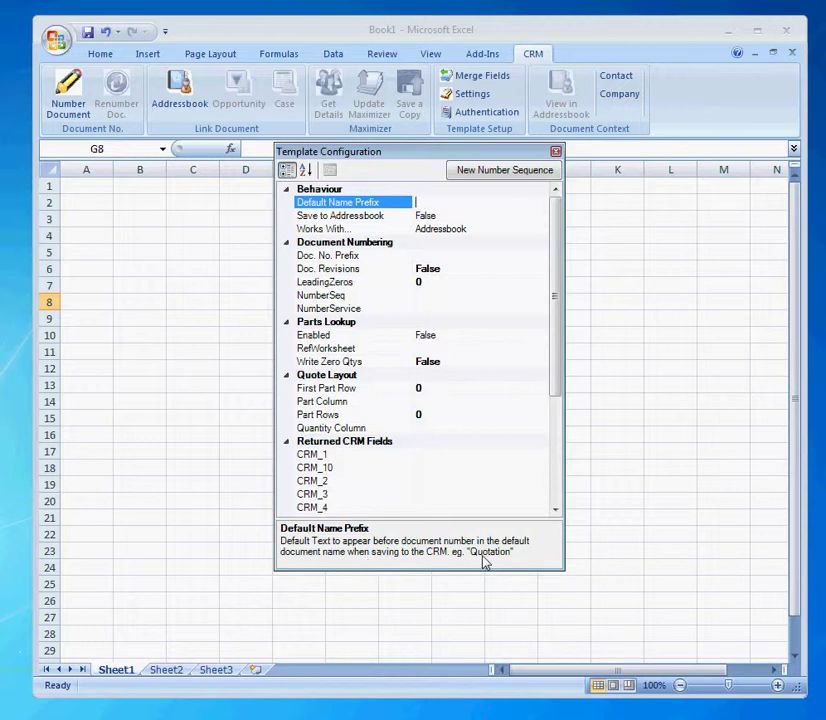
left_click(444, 203)
type("Example")
Set the record type the template works with to Case
left_click(320, 229)
left_click(540, 229)
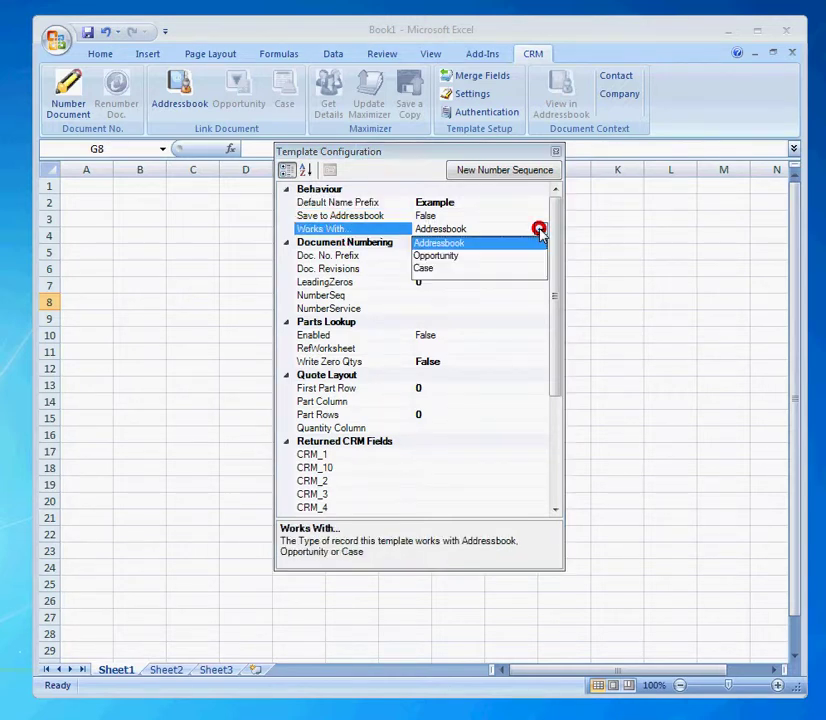
left_click(461, 270)
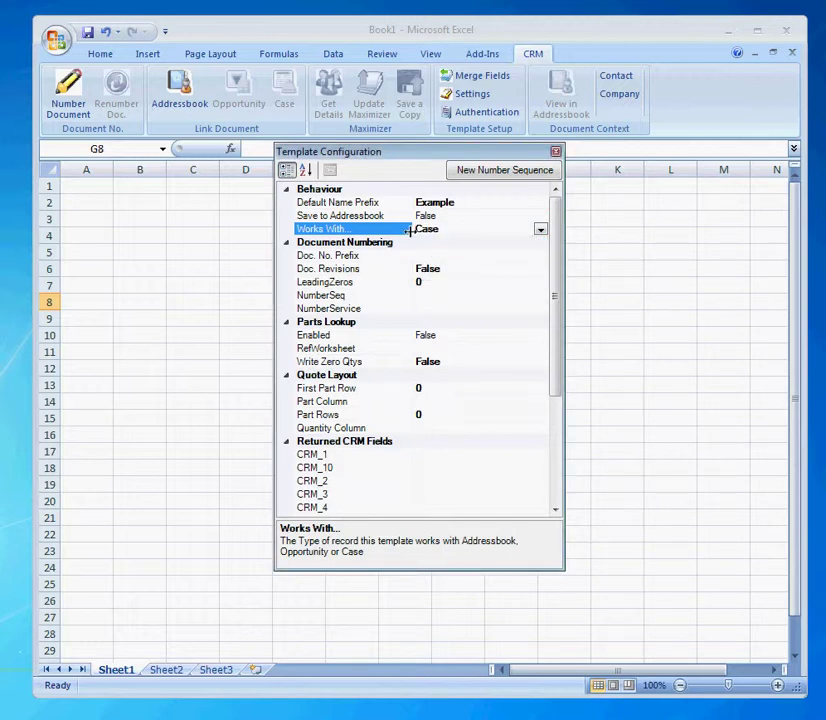
left_click(442, 216)
left_click(447, 228)
Set the document number prefix to X and the leading zeros to 6
left_click(451, 257)
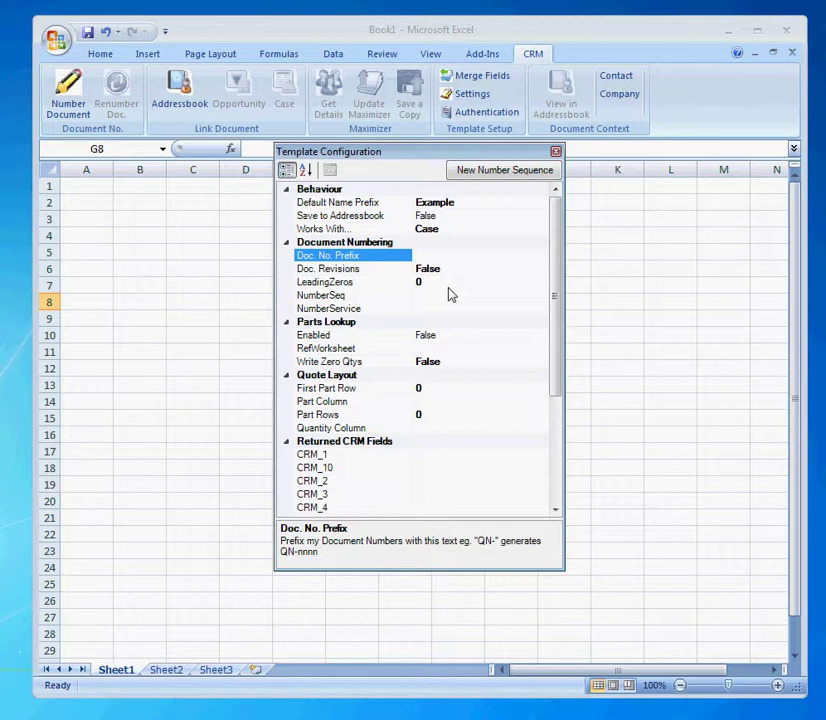
type("X")
left_click(452, 269)
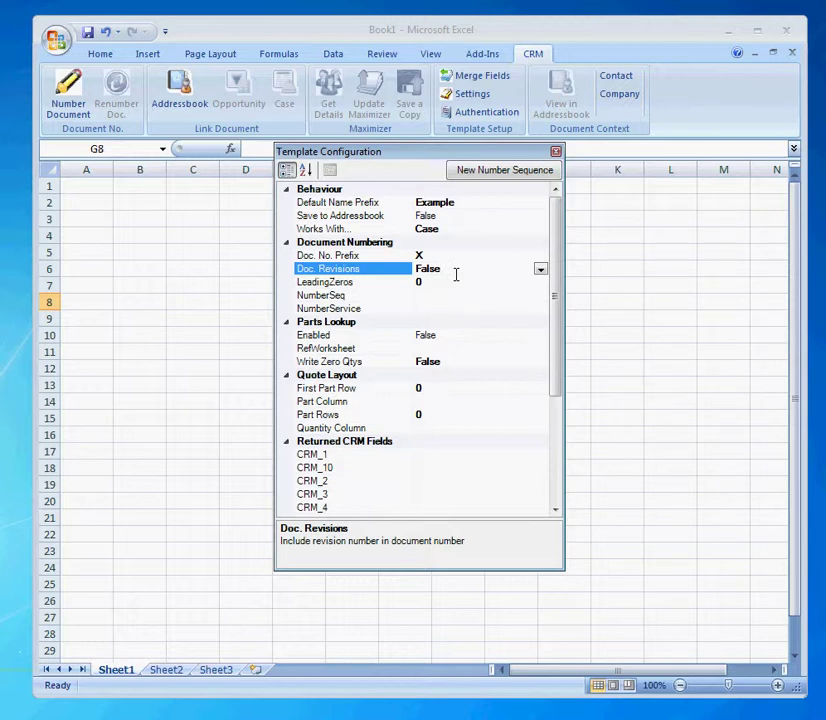
left_click(456, 282)
key("BackSpace")
type("6")
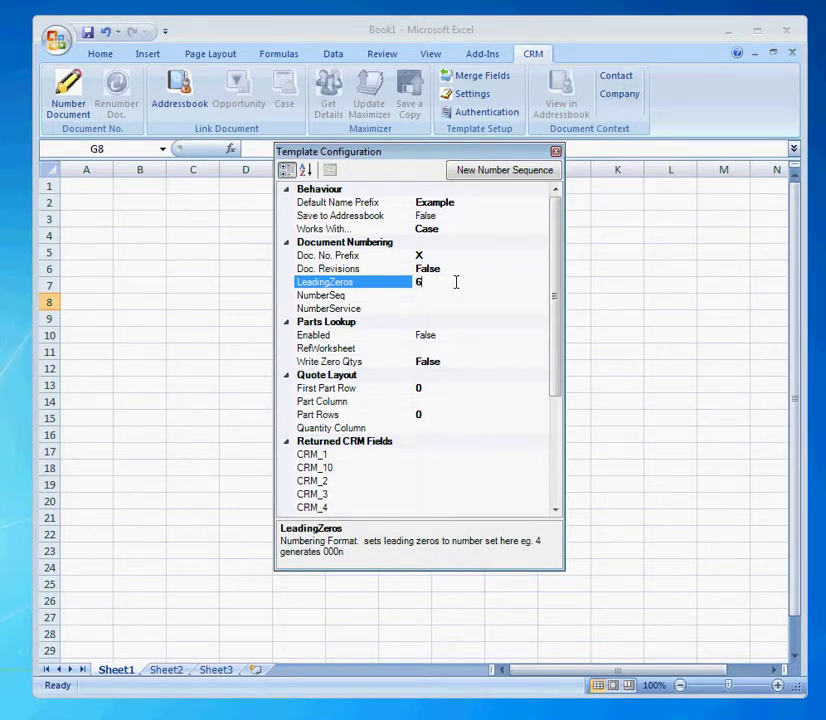
Generate a new document number sequence starting from 1000
left_click(445, 295)
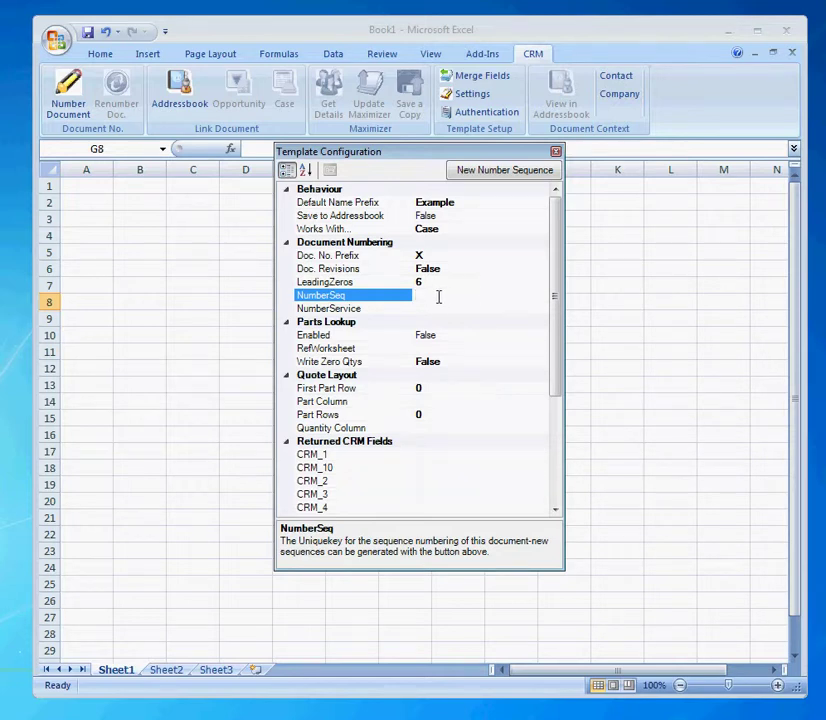
left_click(531, 172)
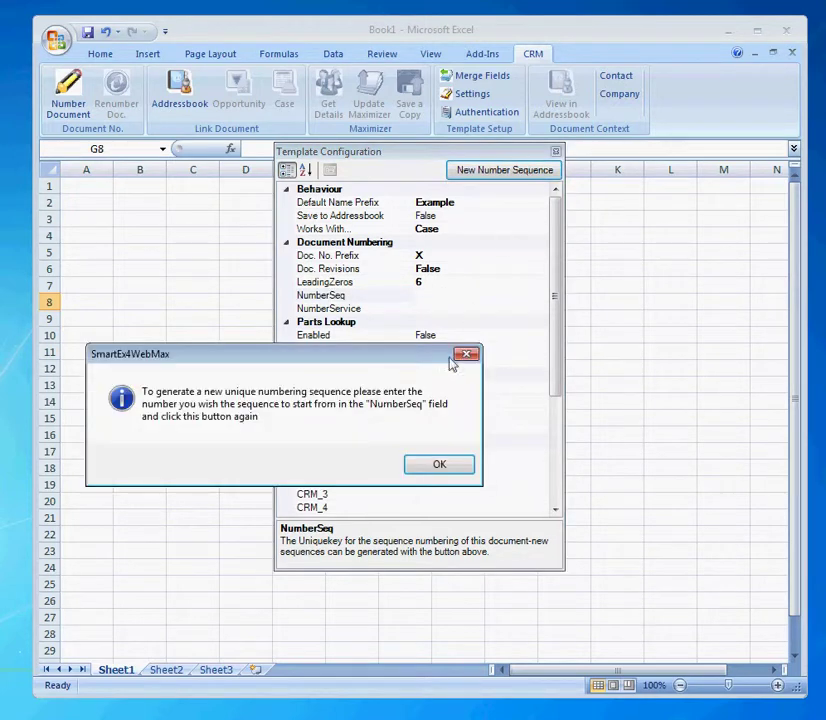
left_click(436, 467)
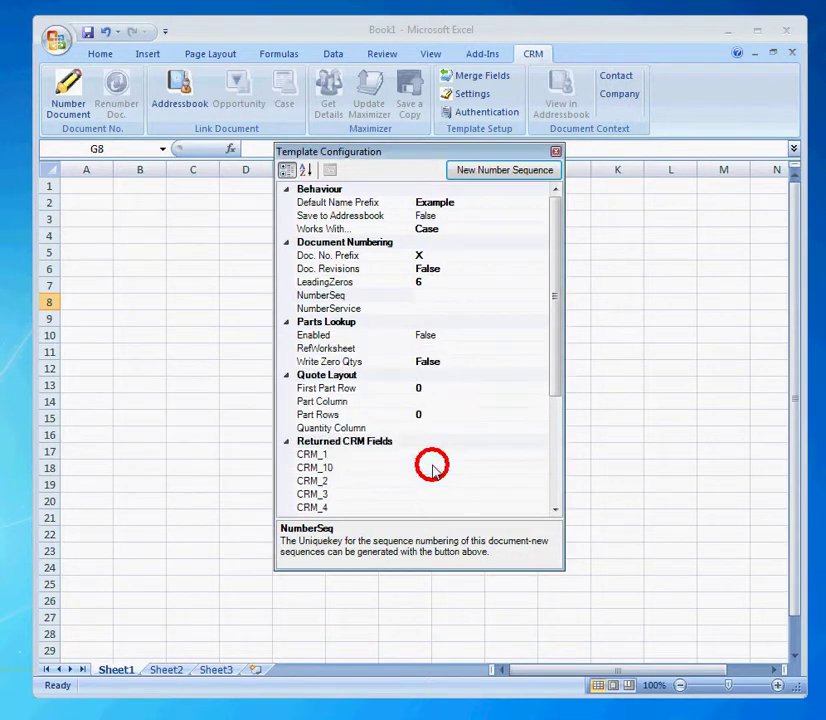
left_click(443, 295)
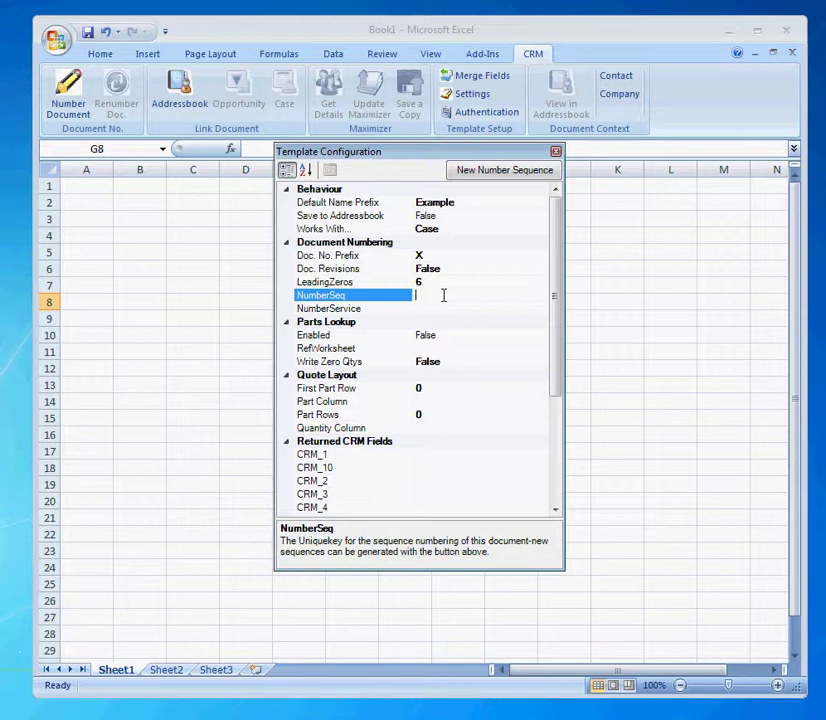
type("1000")
key("Return")
left_click(512, 173)
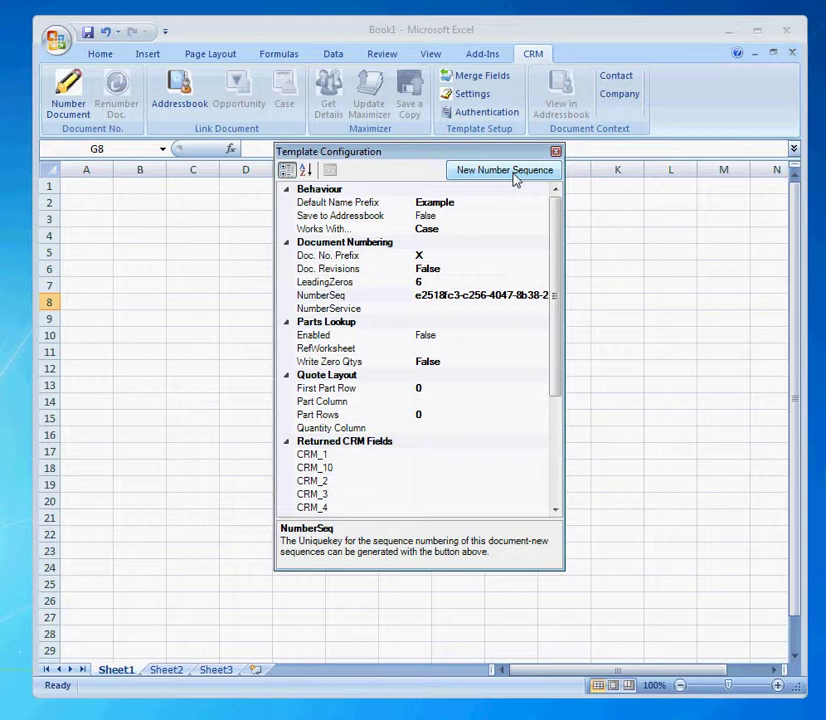
Check the parts lookup, Quantity Column and Document No. CRM Field settings and close the template configuration
left_click(485, 333)
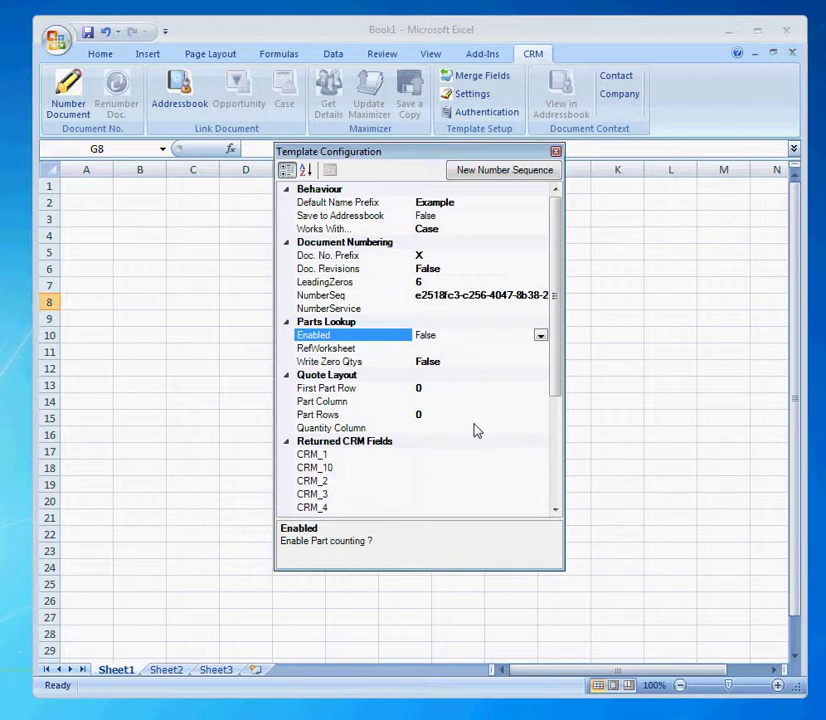
left_click(424, 428)
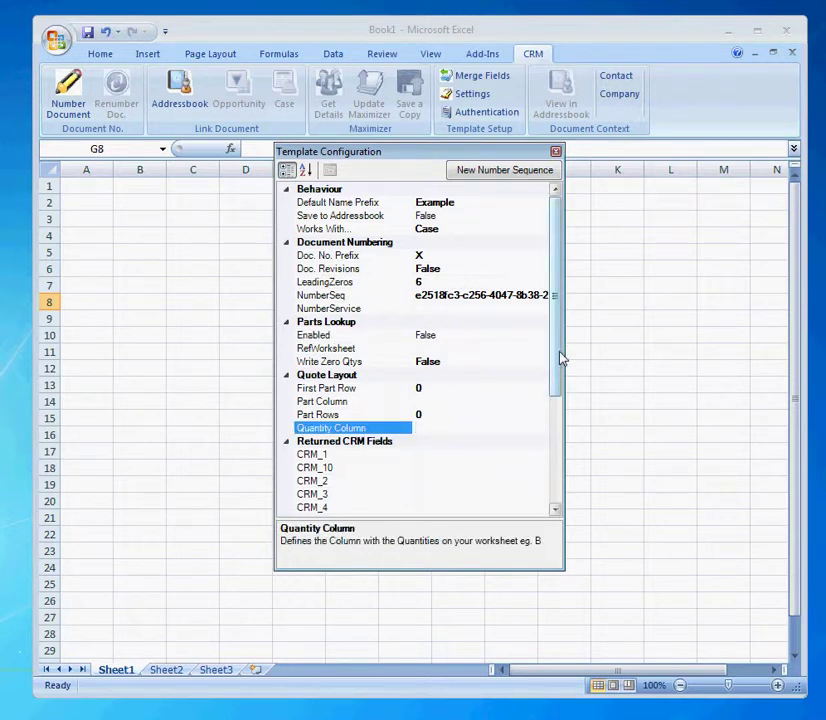
left_click_drag(561, 358, 568, 425)
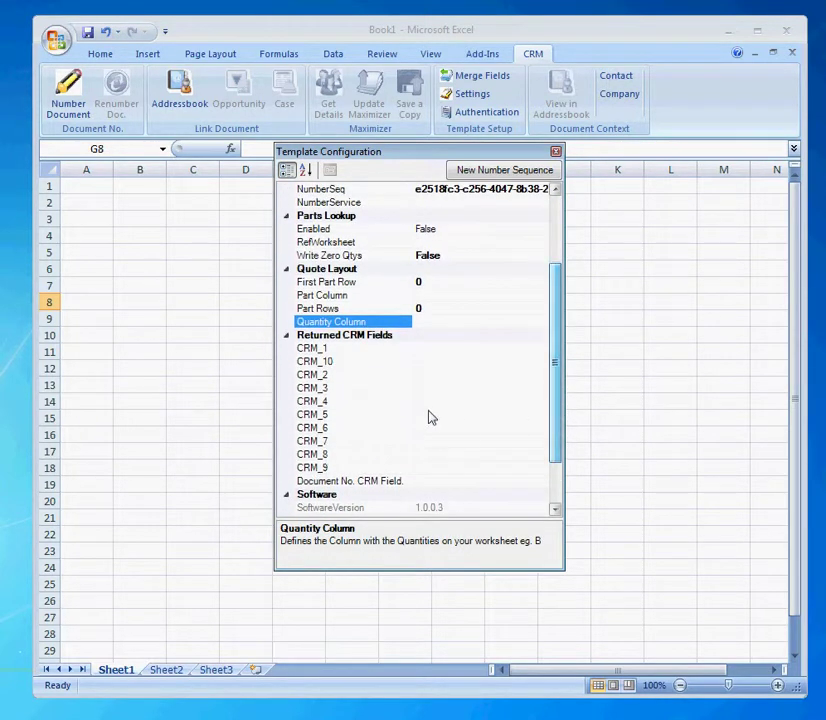
left_click(444, 481)
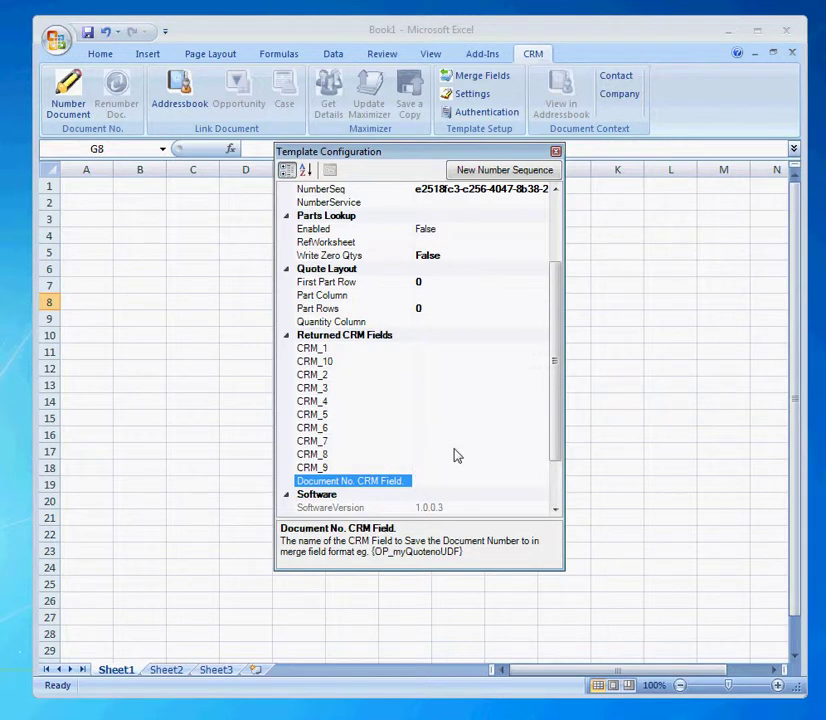
left_click(554, 152)
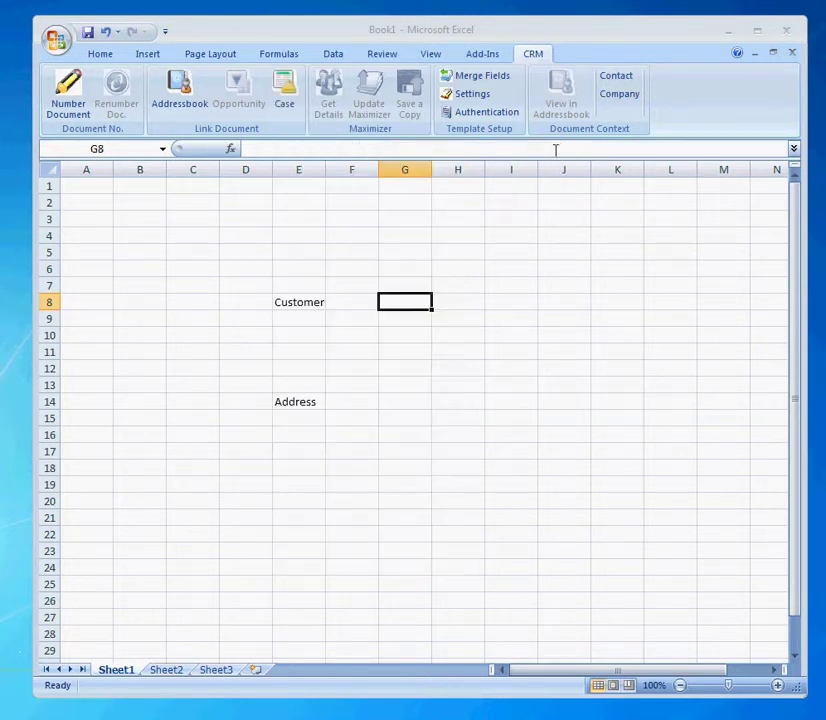
Insert the AddressBook merge field Full Name with Mr Mrs into cell G8 beside the Customer label
left_click(495, 369)
left_click(408, 302)
left_click(480, 79)
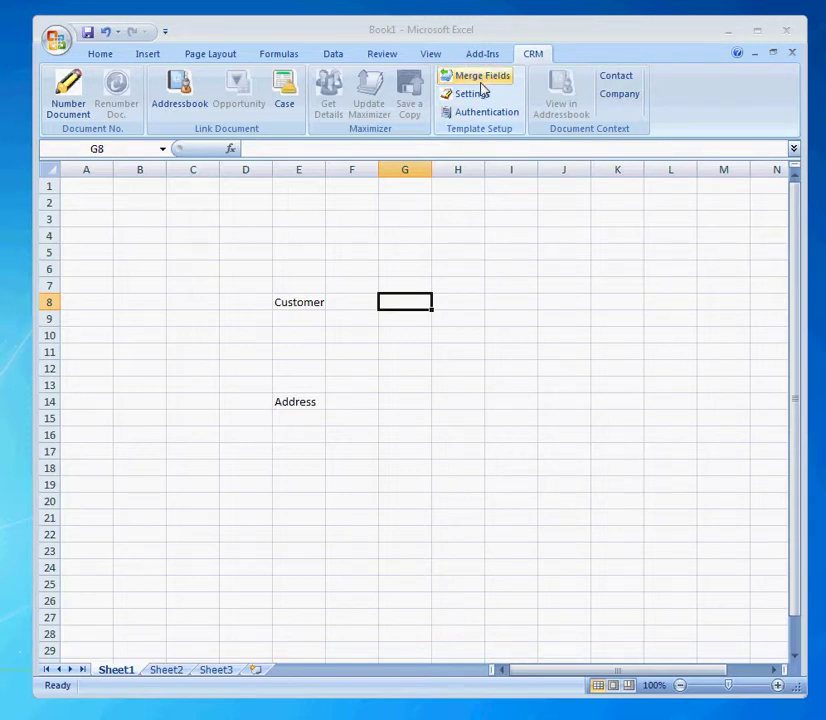
left_click_drag(2, 130, 605, 146)
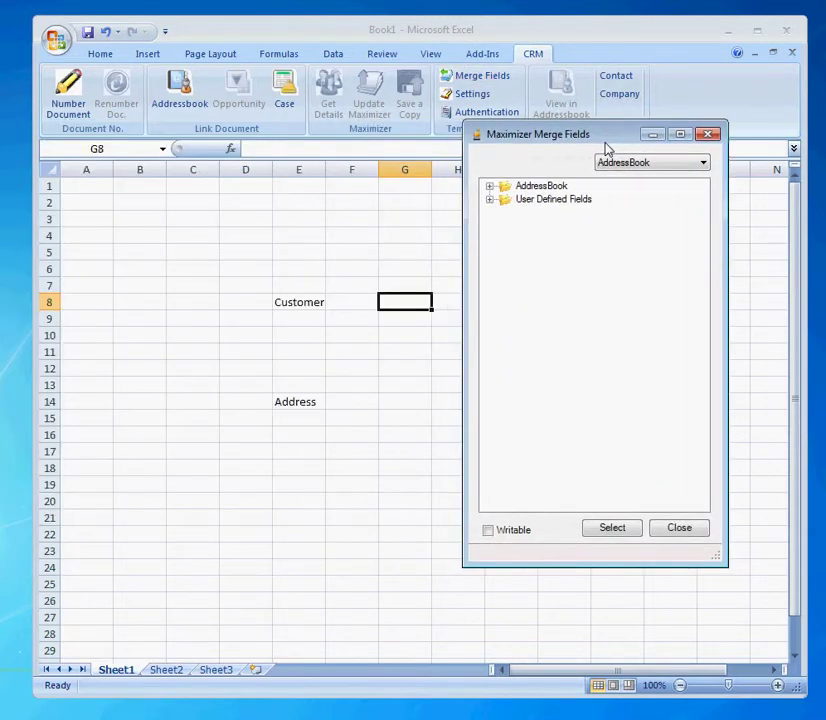
left_click(488, 188)
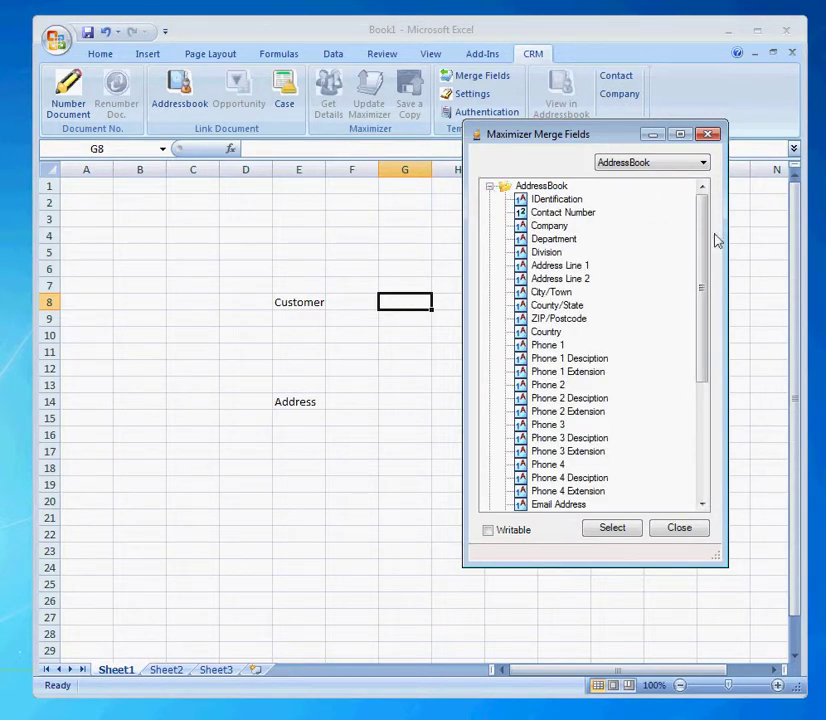
left_click_drag(699, 233, 716, 372)
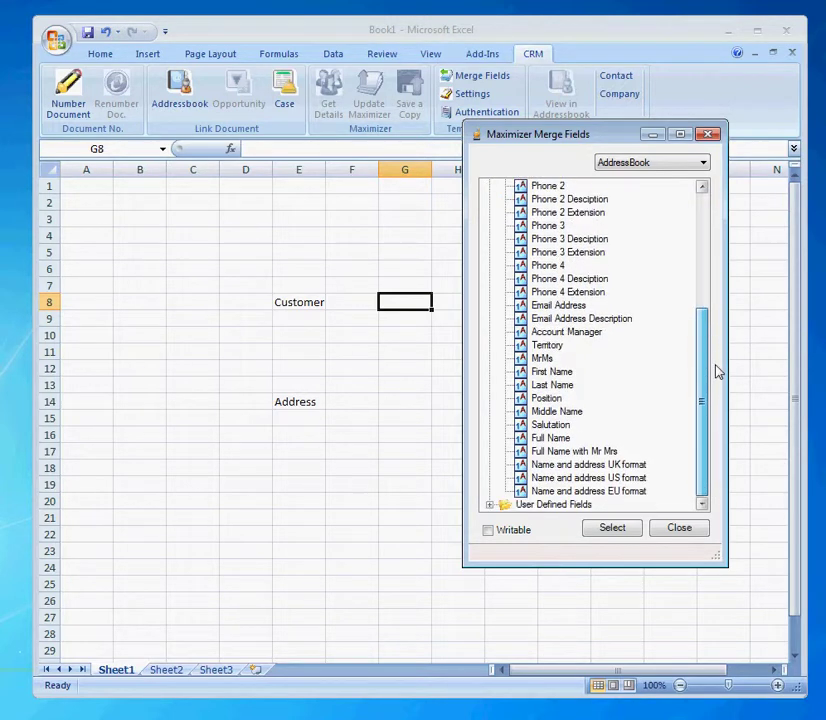
left_click(587, 465)
left_click(587, 478)
left_click(590, 491)
left_click(588, 465)
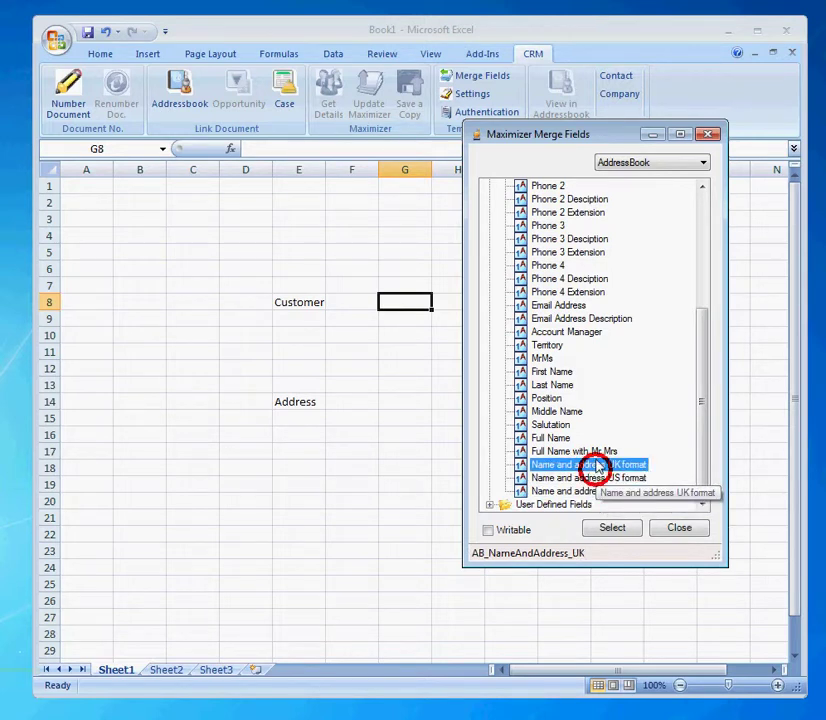
left_click(583, 452)
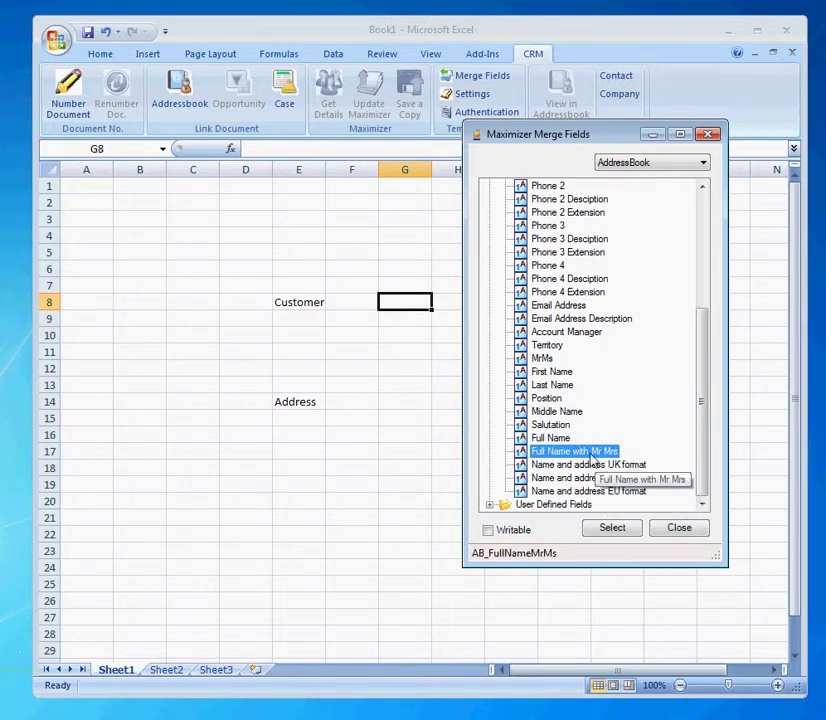
left_click(613, 529)
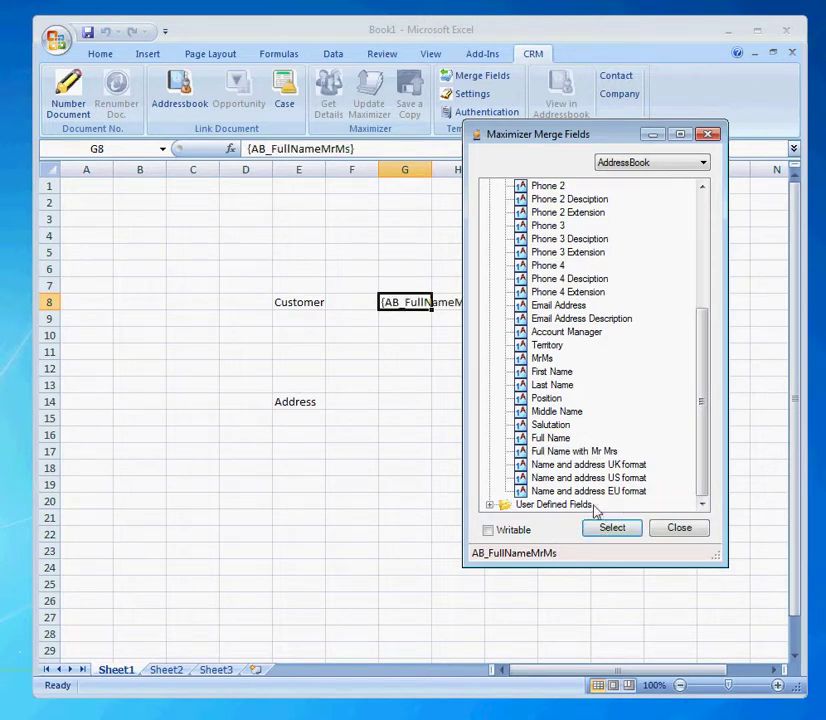
Insert the merge field Name and address US format into cell G14 beside the Address label
left_click(410, 403)
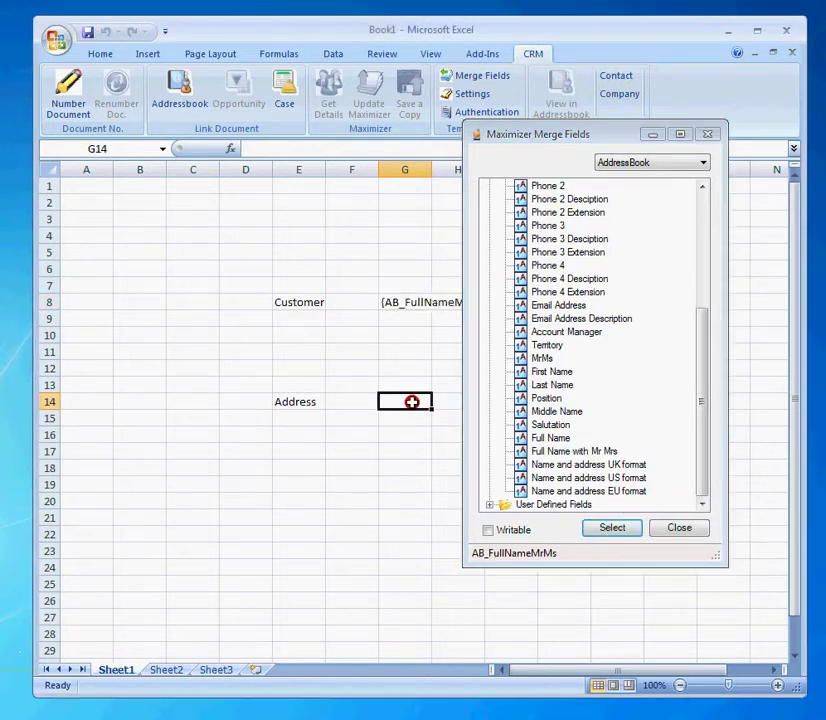
left_click(572, 478)
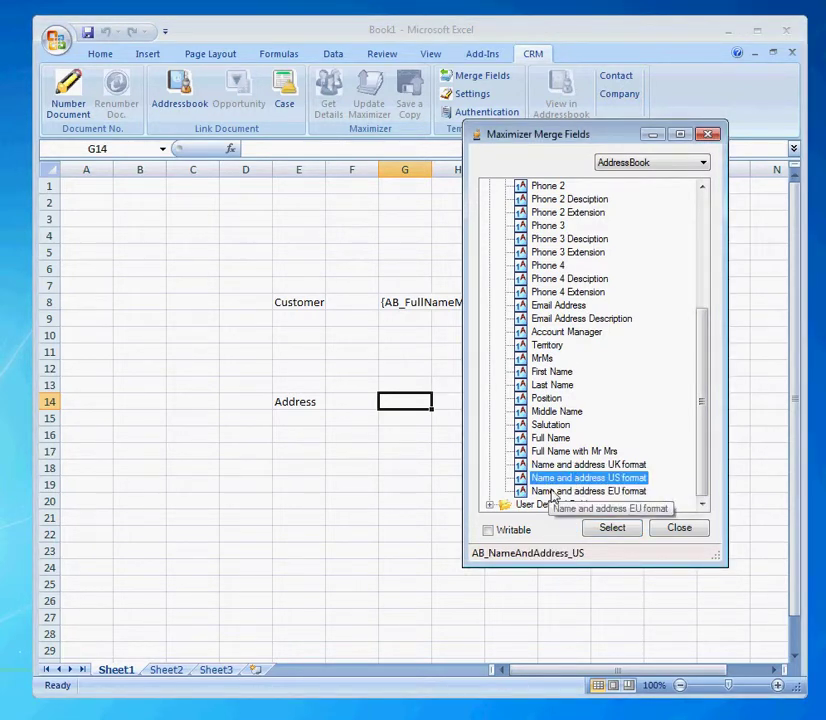
left_click(612, 530)
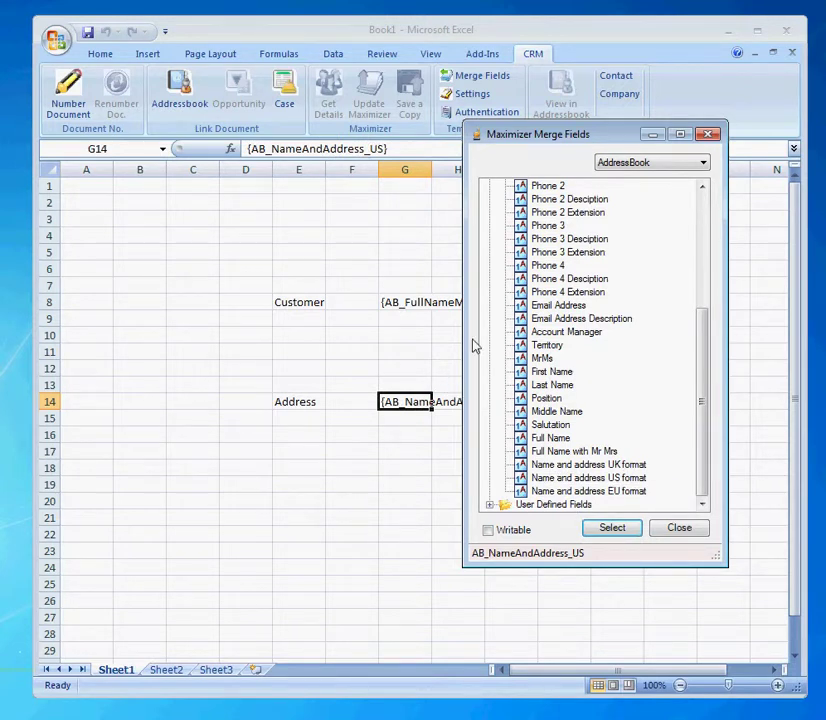
Look through the AddressBook user-defined fields, and insert the User merge field Display Name into cell E4
left_click_drag(704, 420, 705, 455)
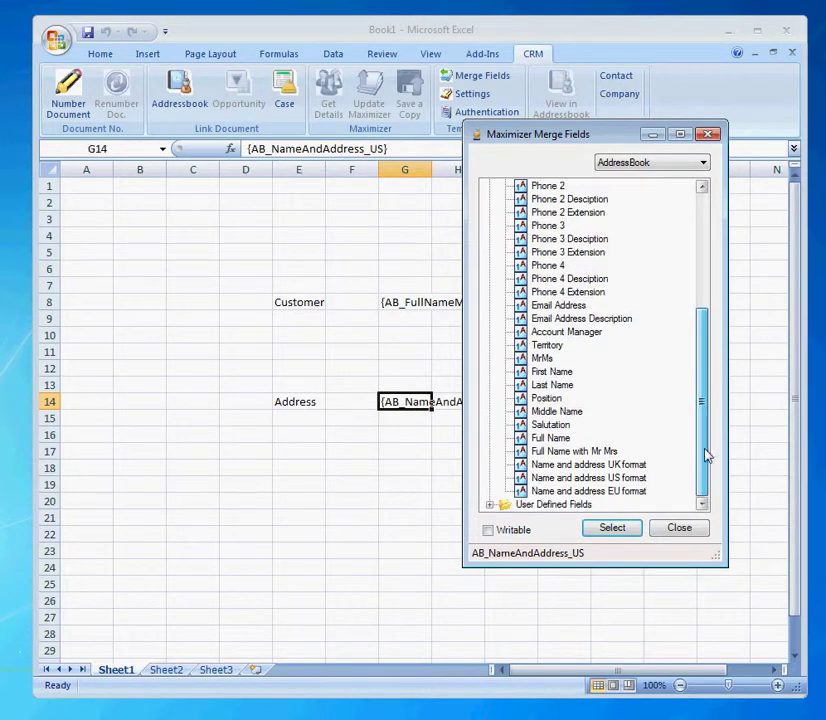
left_click(489, 505)
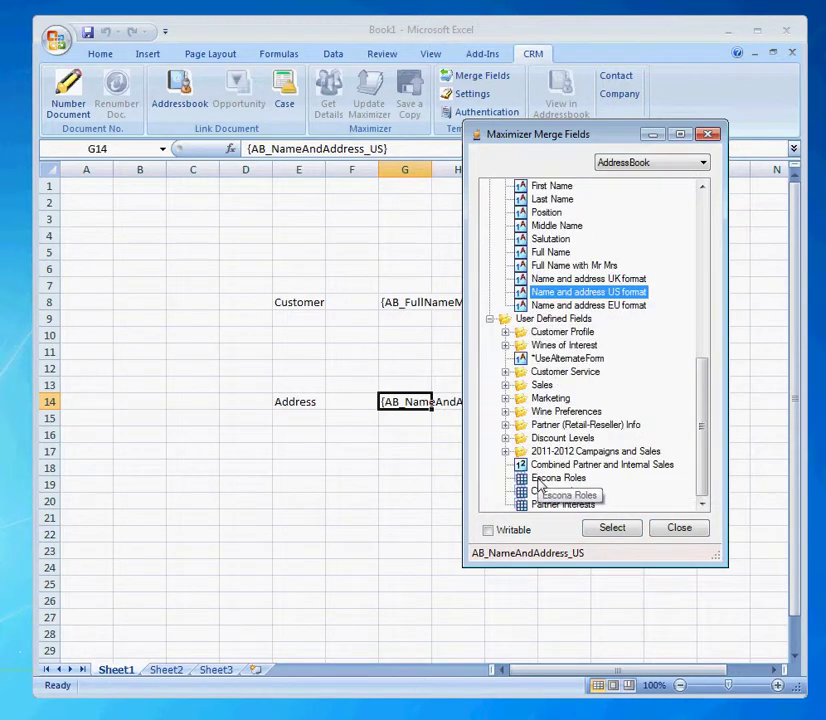
left_click(660, 163)
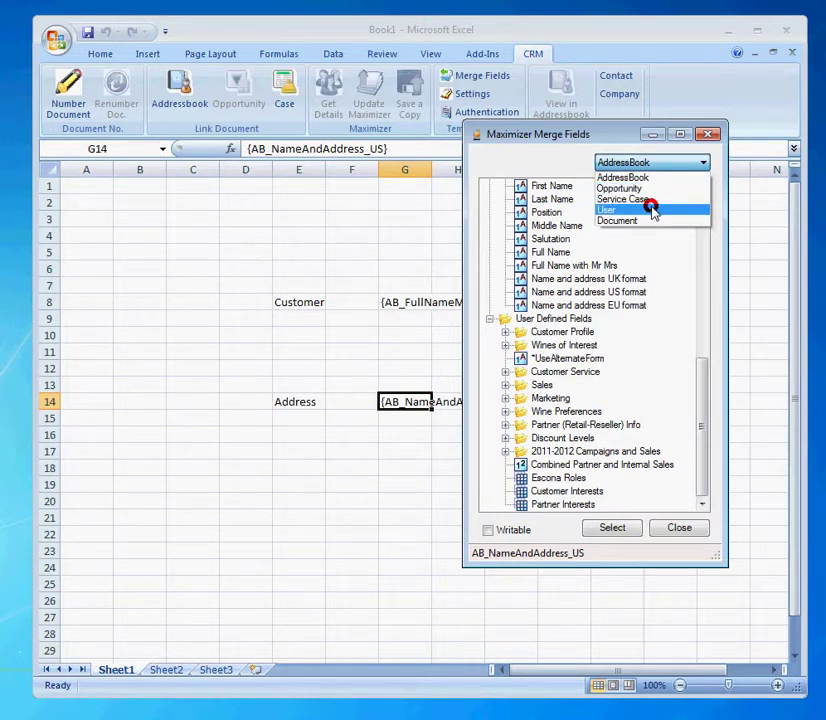
left_click(651, 209)
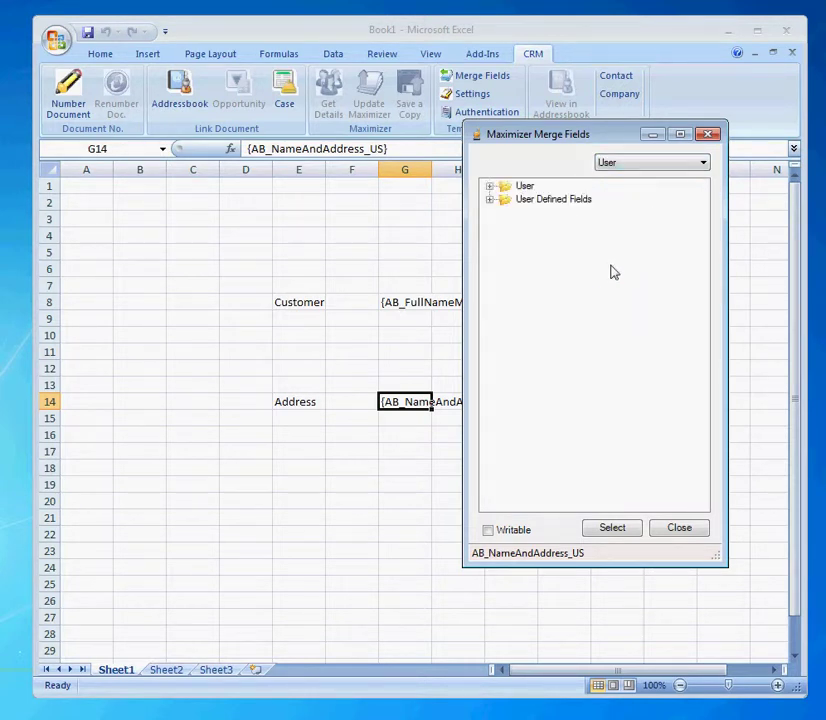
left_click(299, 235)
left_click(489, 186)
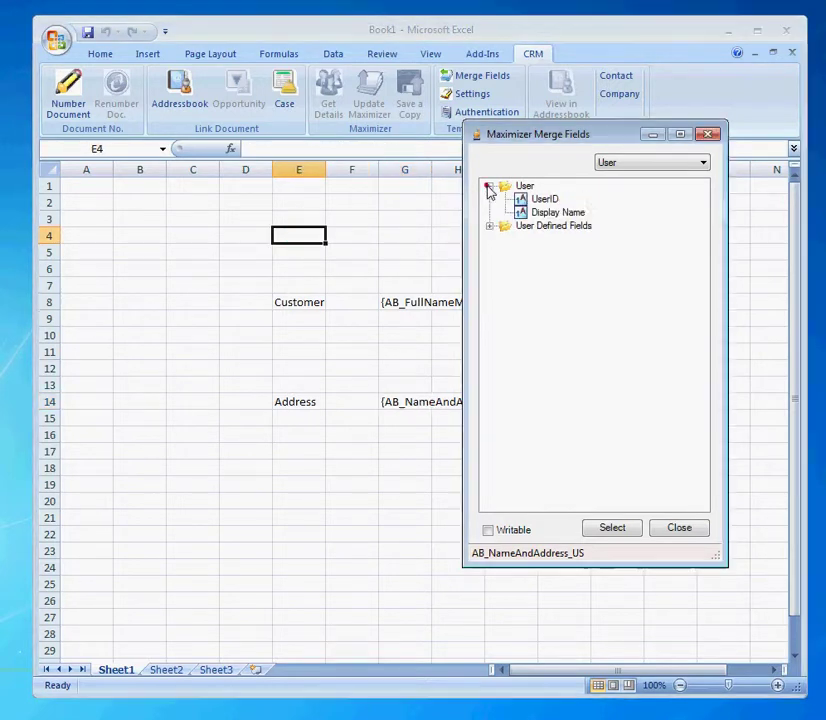
left_click(557, 212)
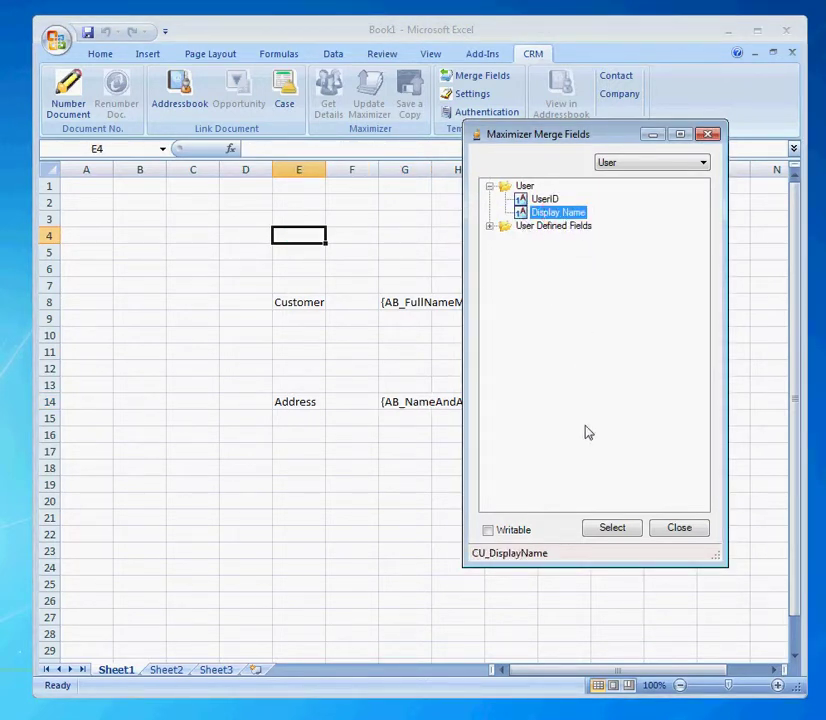
left_click(611, 529)
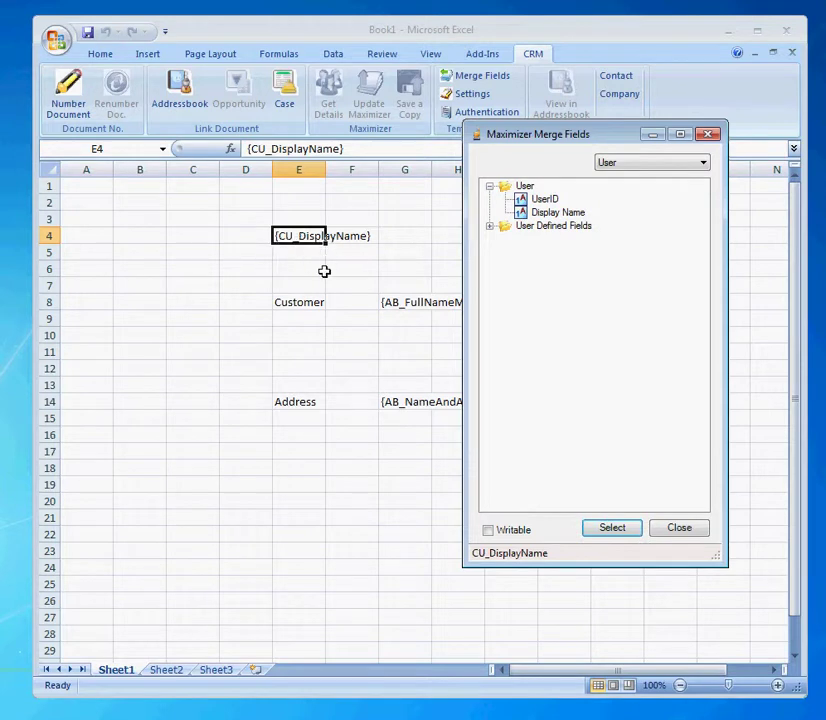
Insert the Document merge field Document Number into cell E2 and close the merge fields window
left_click(616, 163)
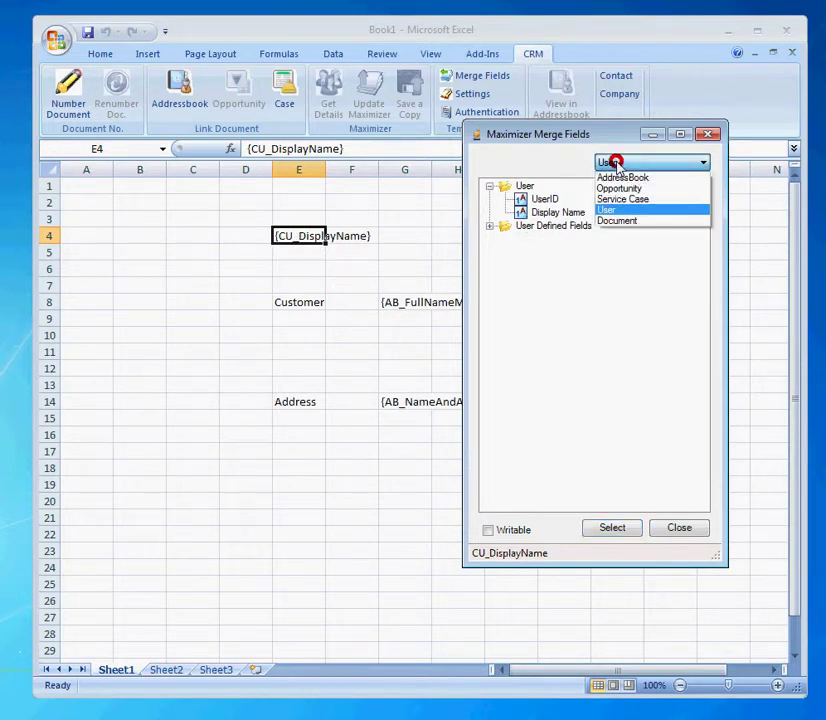
left_click(627, 219)
left_click(489, 188)
left_click(558, 199)
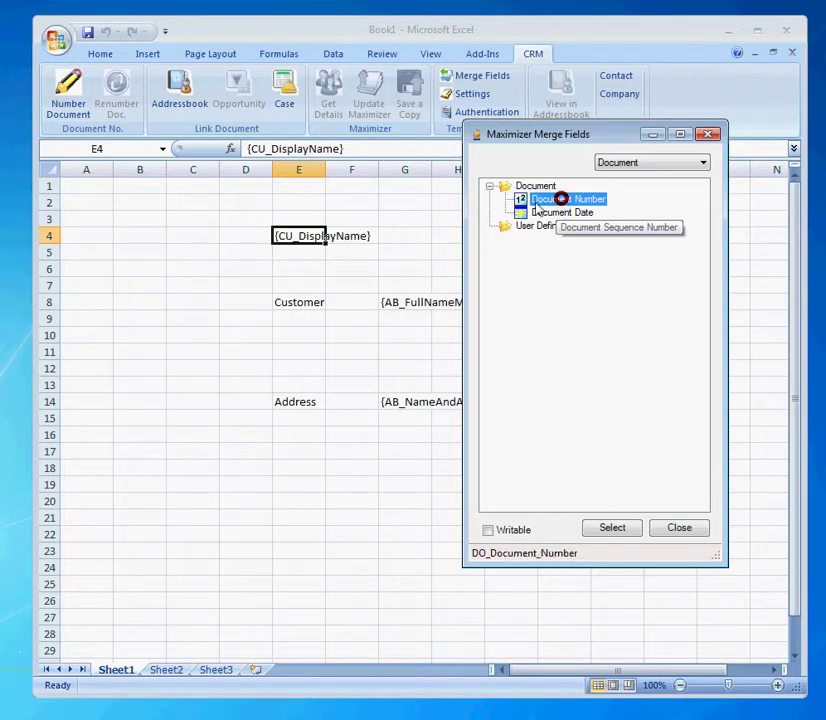
left_click(295, 202)
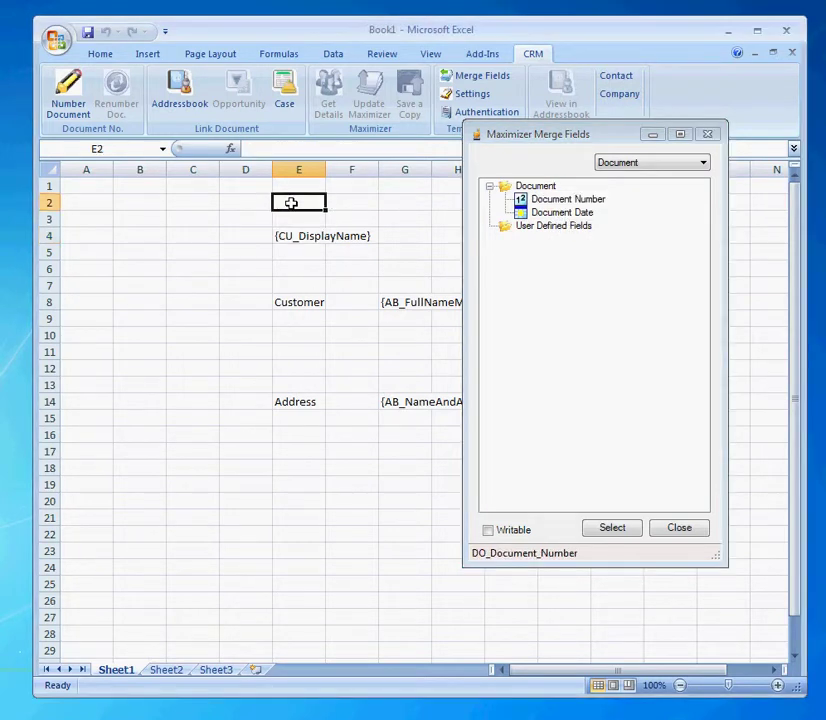
left_click(612, 528)
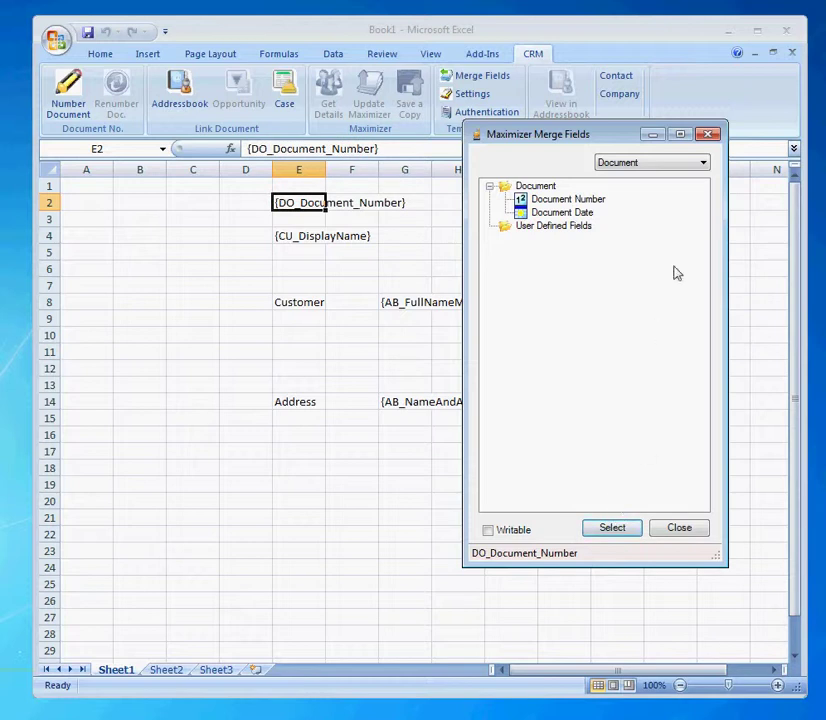
left_click(710, 134)
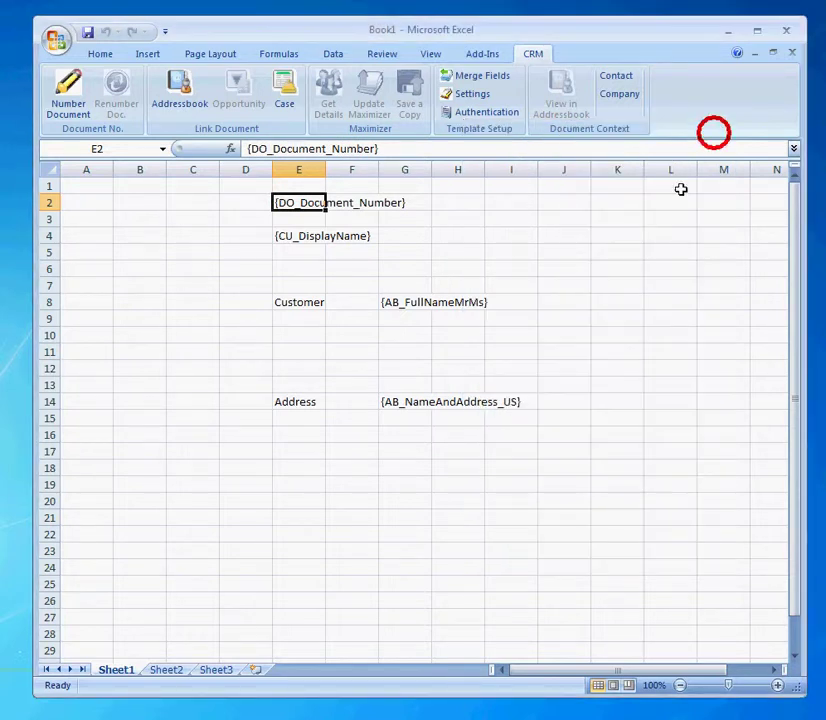
left_click(634, 403)
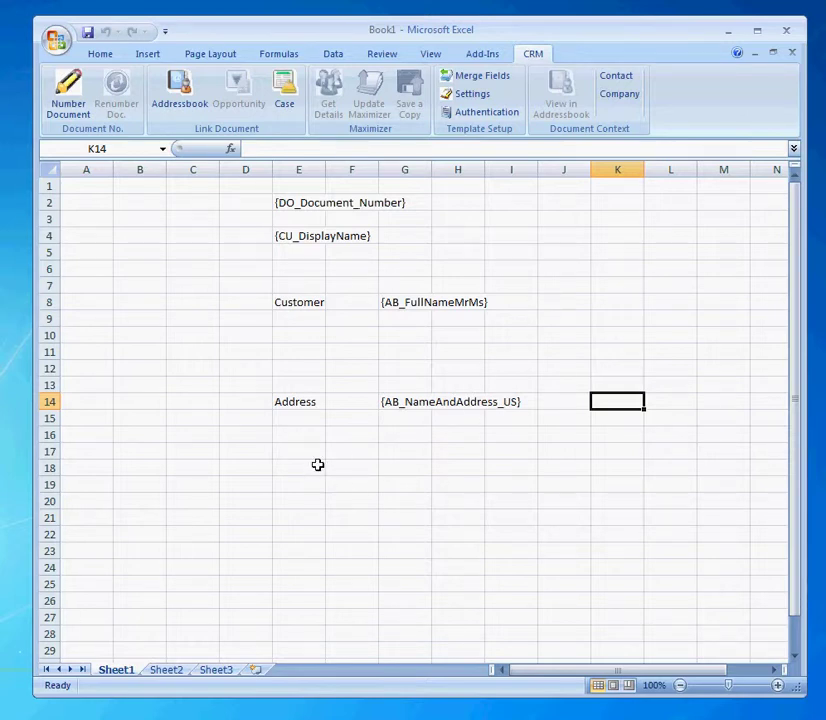
Enter the label total in cell E17 and the value 1000 in cell G17
left_click(301, 452)
type("total")
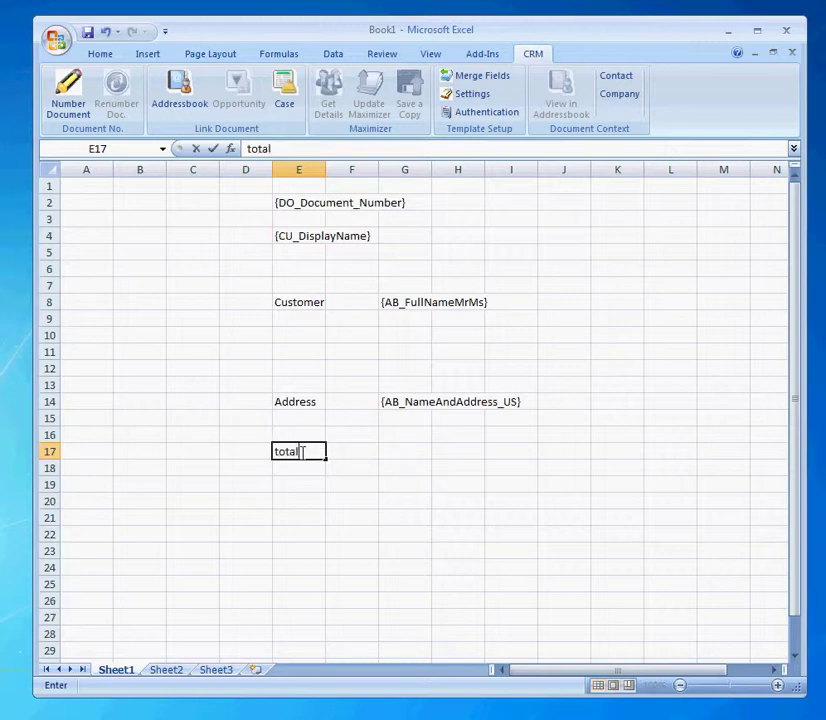
key("Tab")
key("Tab")
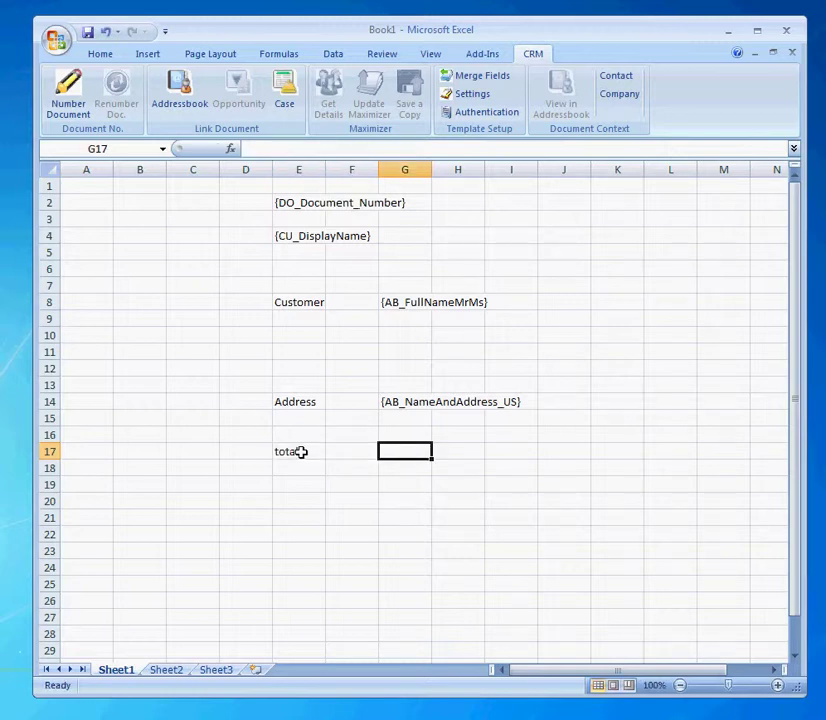
type("1000")
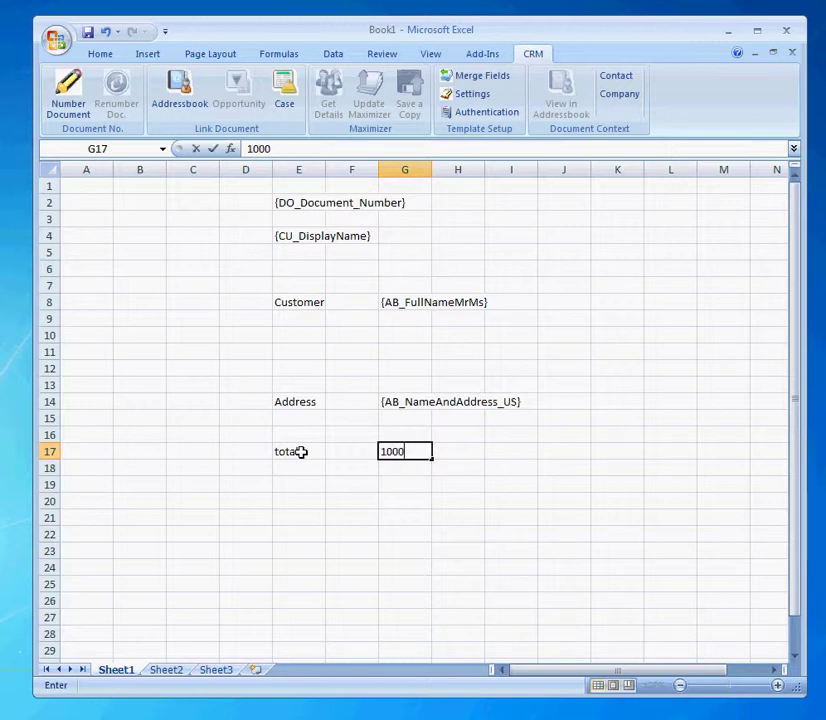
key("Return")
Give the total value cell G17 the range name CRM_1 with workbook scope
left_click(413, 450)
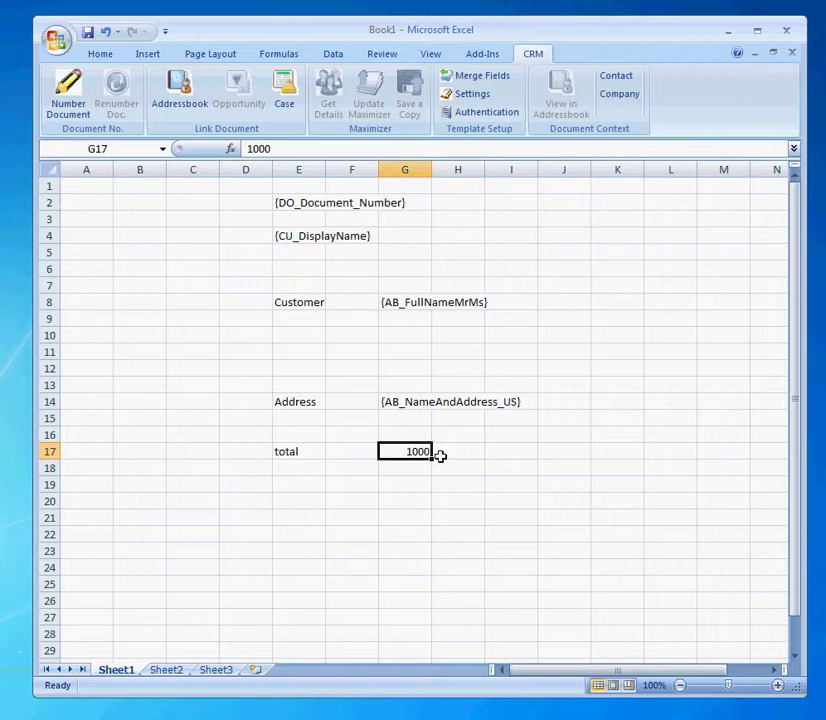
right_click(414, 451)
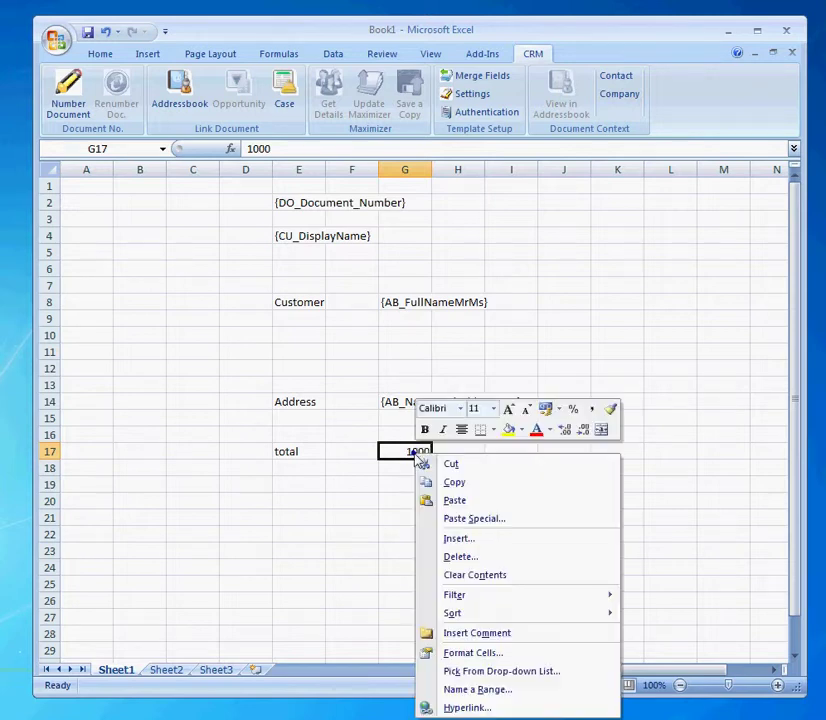
left_click(470, 689)
type("CRM_1")
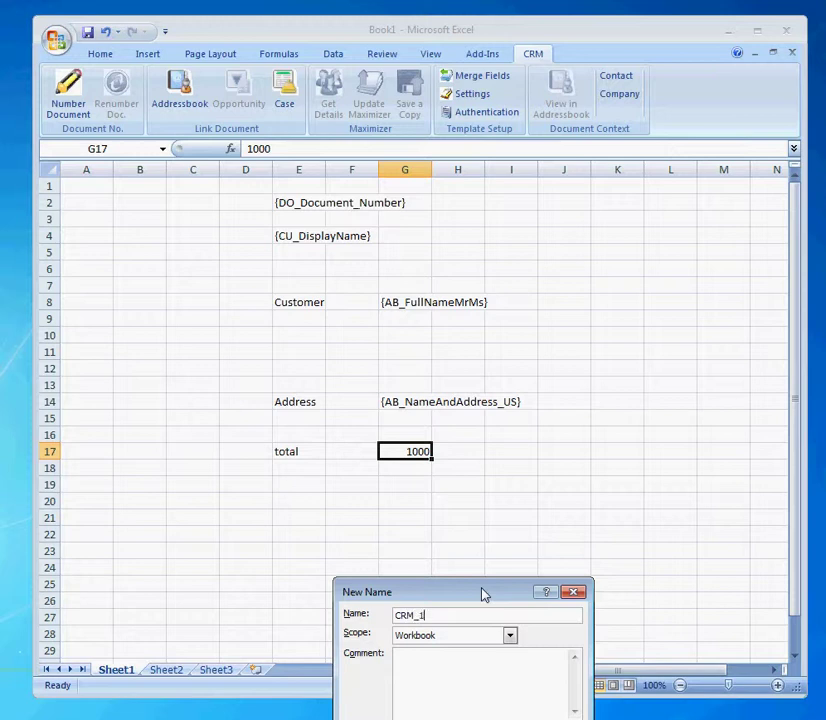
key("Return")
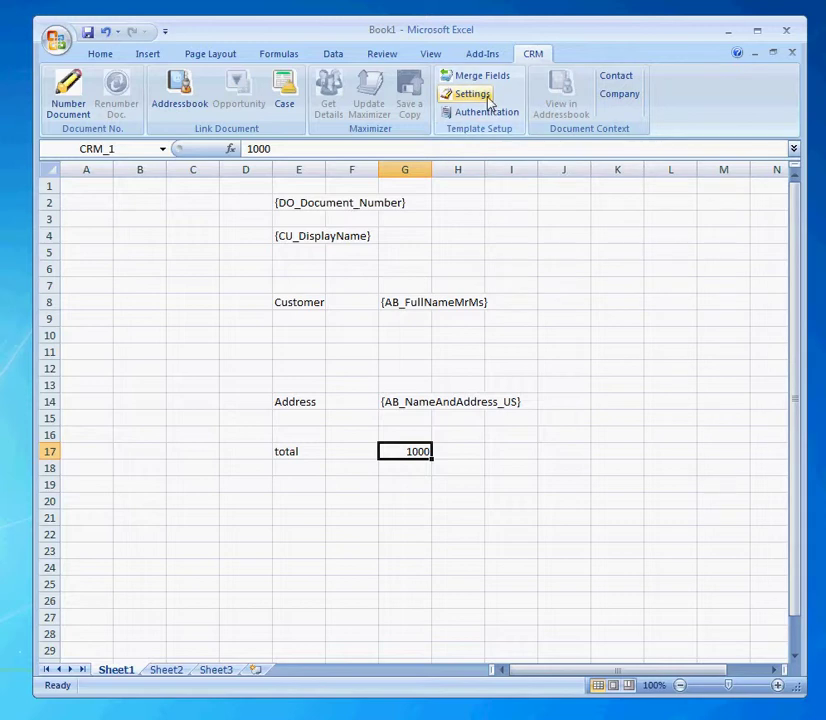
Check the CRM_1 entry under Returned CRM Fields in the template configuration, and the matching named cell beside total
left_click(476, 95)
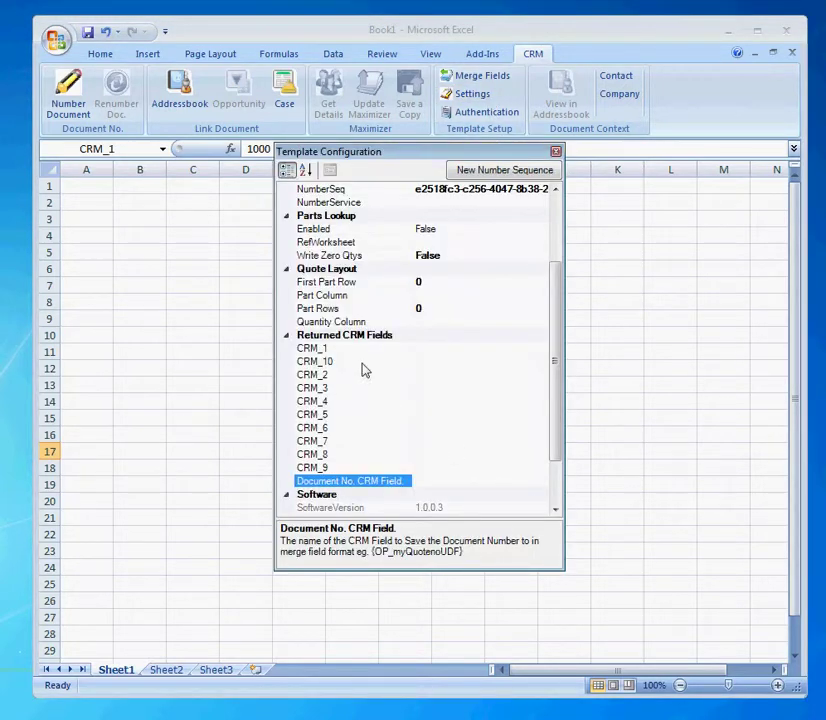
left_click(420, 348)
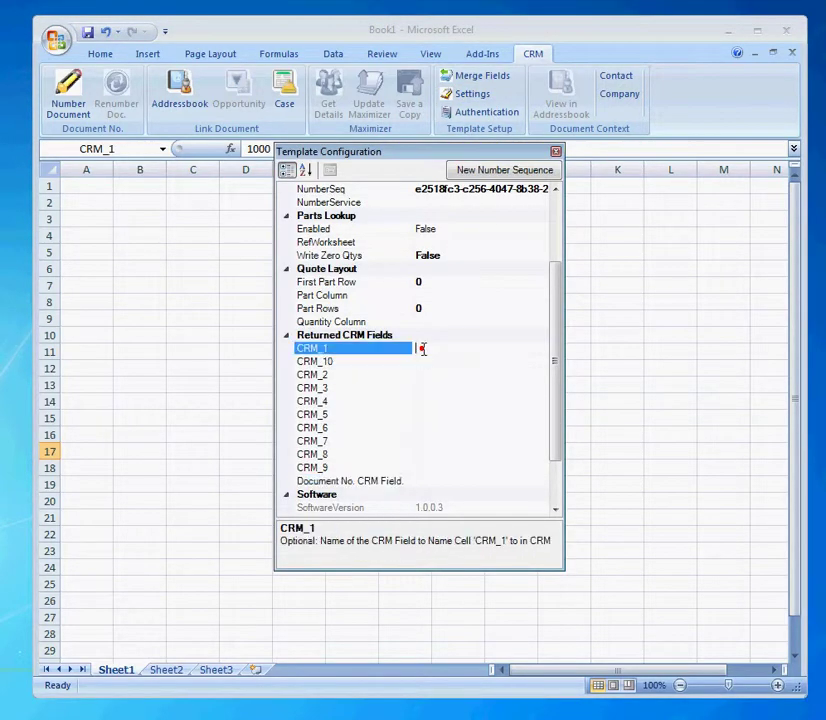
left_click(556, 152)
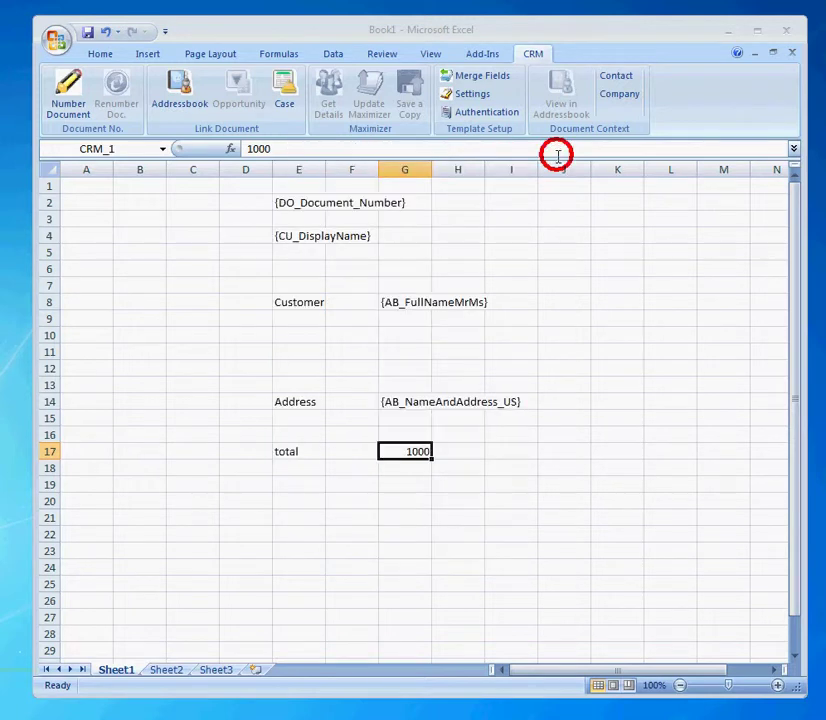
left_click(416, 470)
left_click(417, 454)
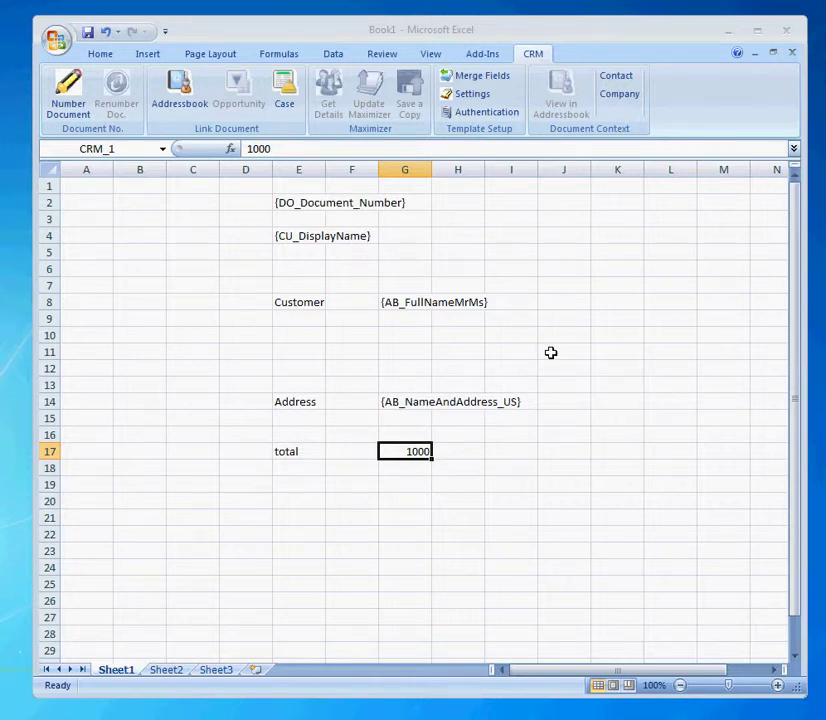
Insert the AddressBook user-defined field *UseAlternateForm into cell K17 from the list limited to writable merge fields
left_click(603, 445)
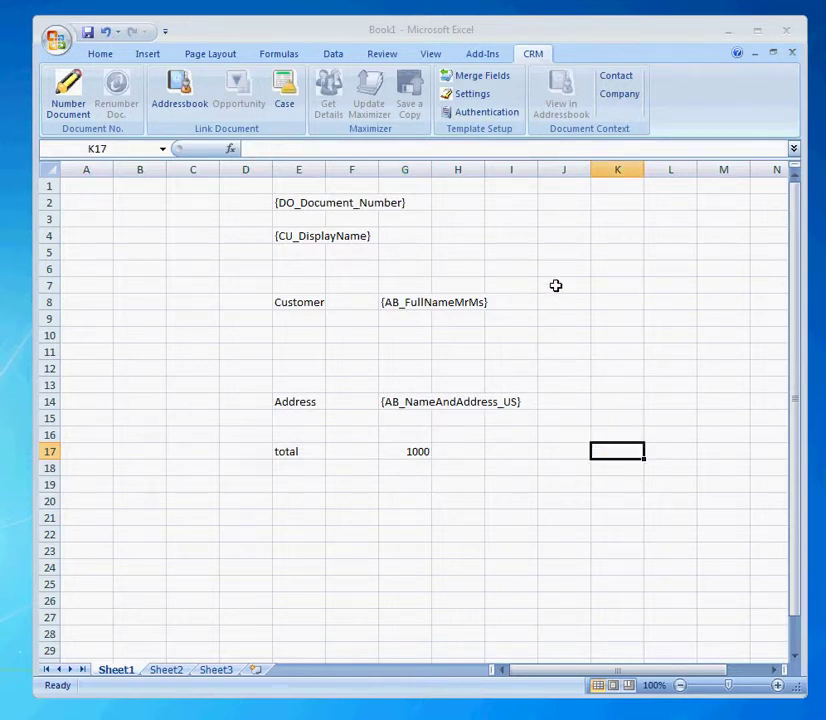
left_click(486, 80)
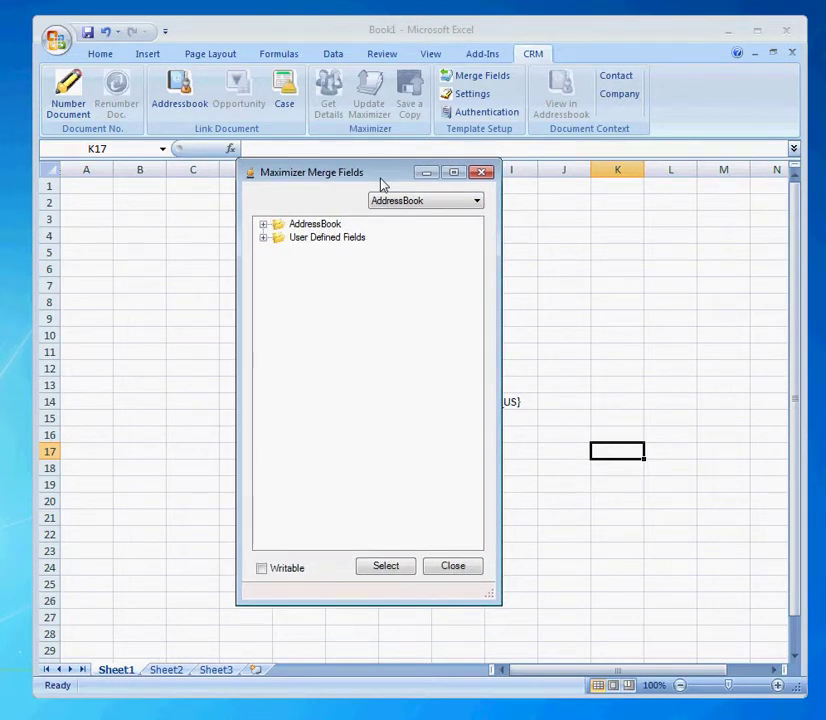
left_click(263, 225)
left_click(263, 225)
left_click(263, 238)
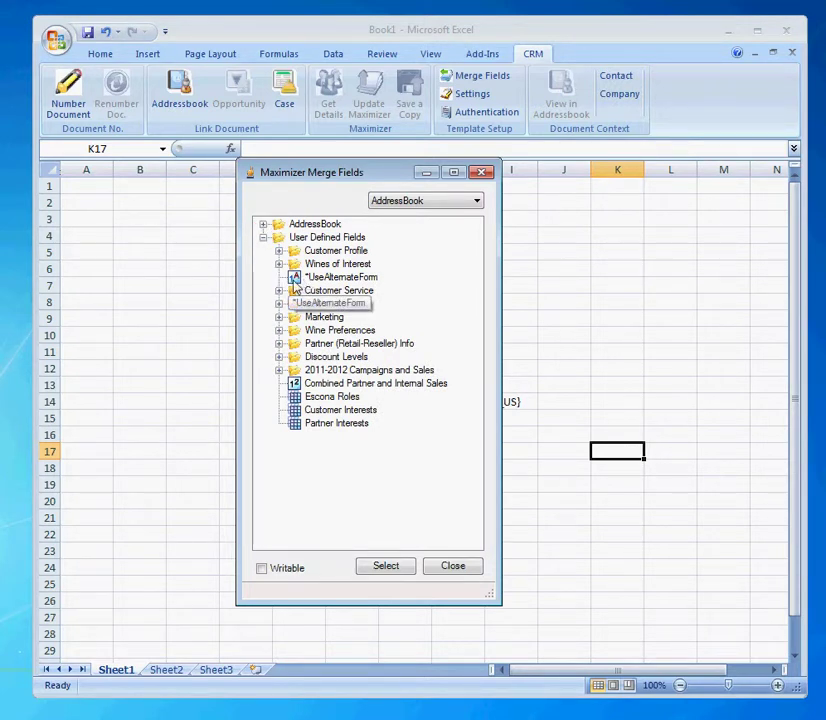
left_click(316, 279)
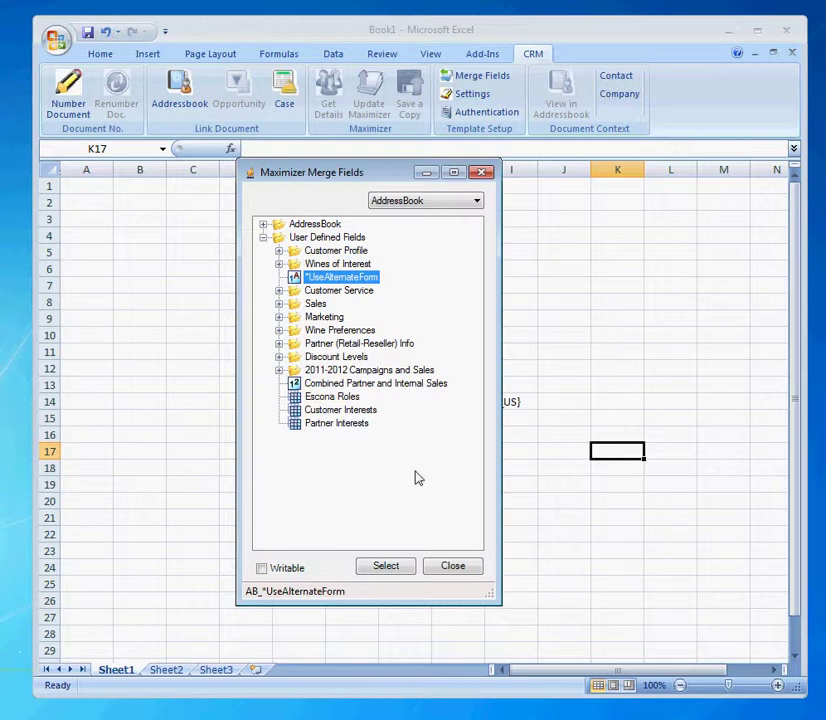
left_click(261, 568)
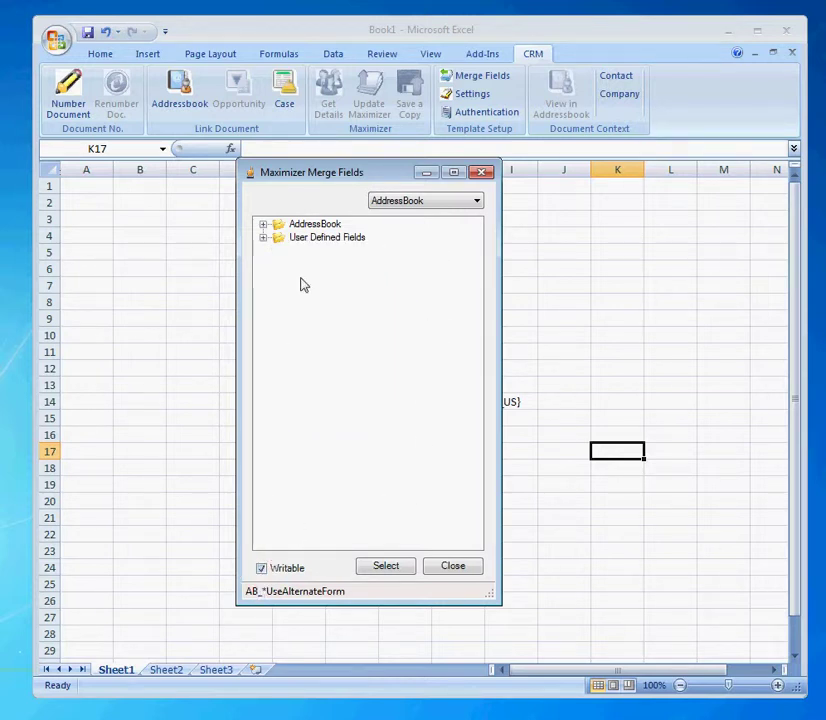
left_click(263, 224)
left_click(263, 224)
left_click(263, 237)
left_click(305, 277)
left_click(404, 566)
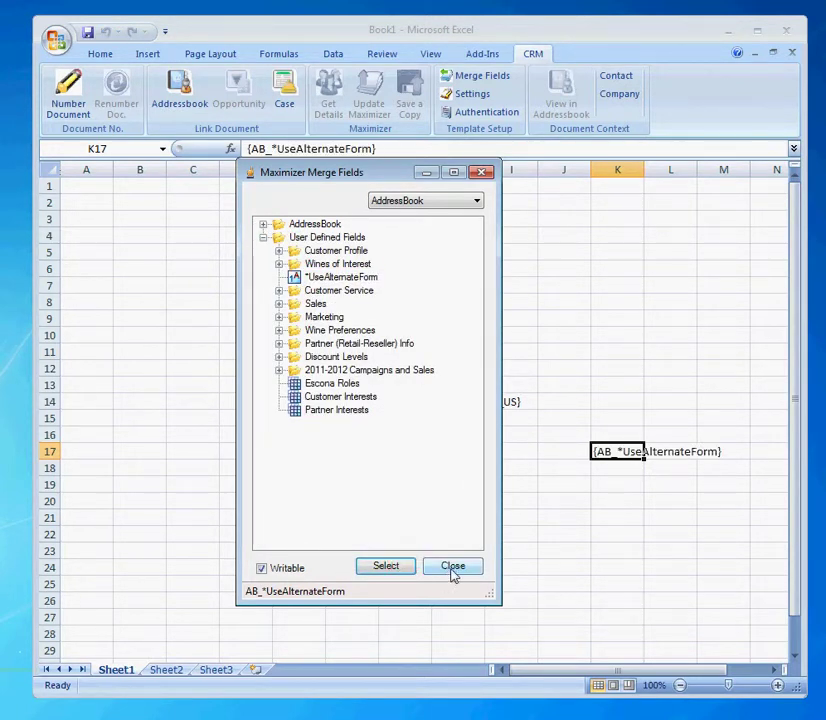
left_click(452, 567)
Copy the {AB_*UseAlternateForm} merge field text from cell K17 and clear it from the sheet
left_click_drag(395, 152, 212, 162)
key("ctrl+c")
key("Delete")
left_click(476, 500)
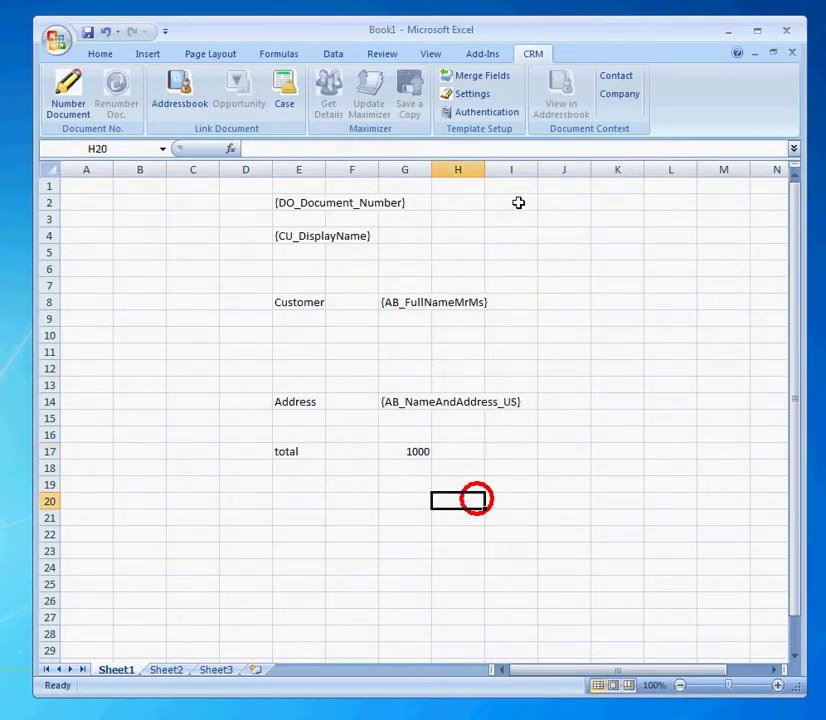
Set the returned CRM field CRM_1 to {AB_*UseAlternateForm} in the template configuration
left_click(484, 101)
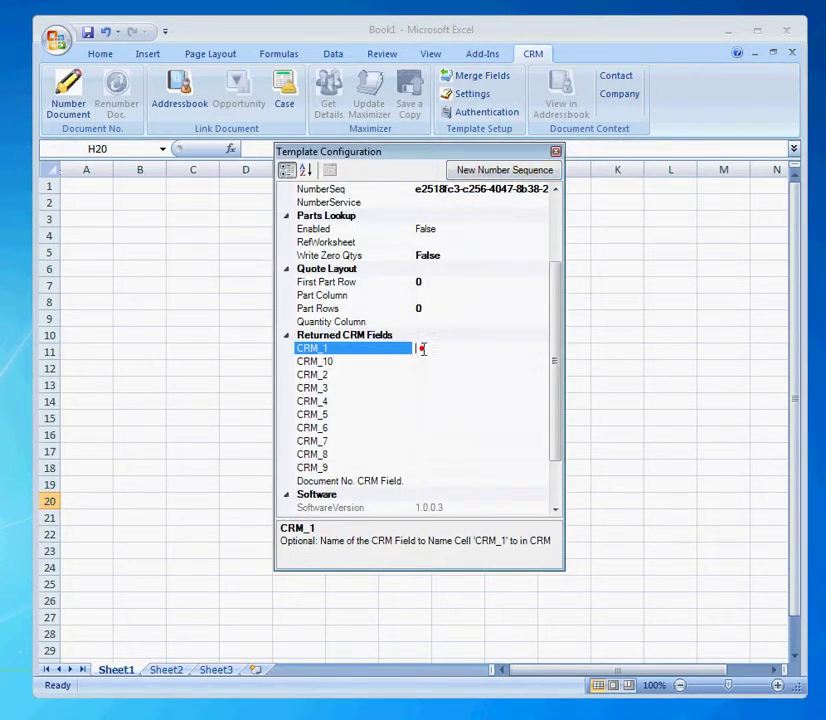
left_click(421, 348)
key("ctrl+v")
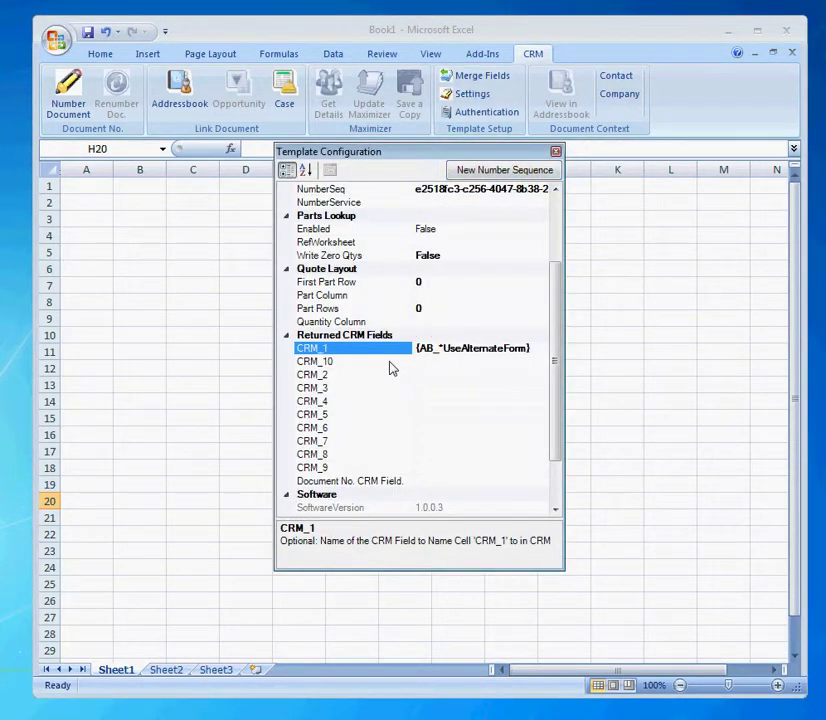
left_click(389, 362)
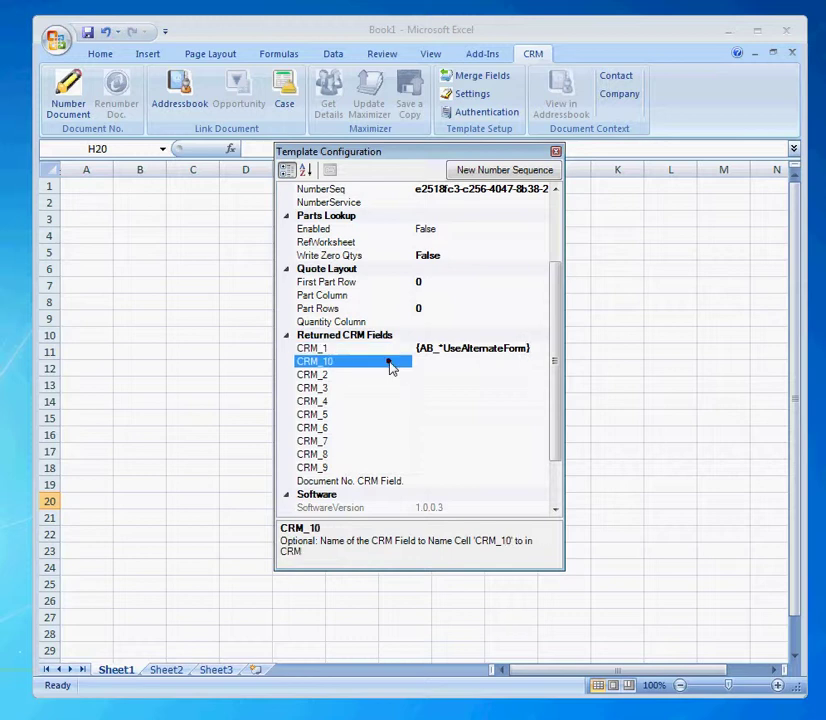
left_click(332, 347)
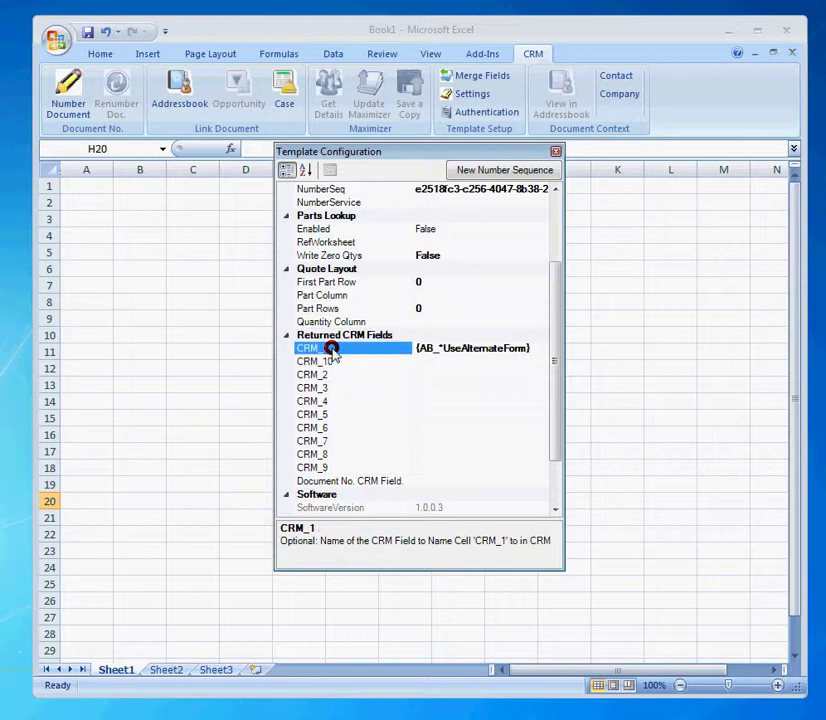
Check the CRM_1 merge field entry under Returned CRM Fields and close the template configuration
mouse_move(527, 345)
left_mouse_down()
mouse_move(537, 350)
mouse_move(406, 355)
left_mouse_up()
left_click(383, 350)
left_click(555, 151)
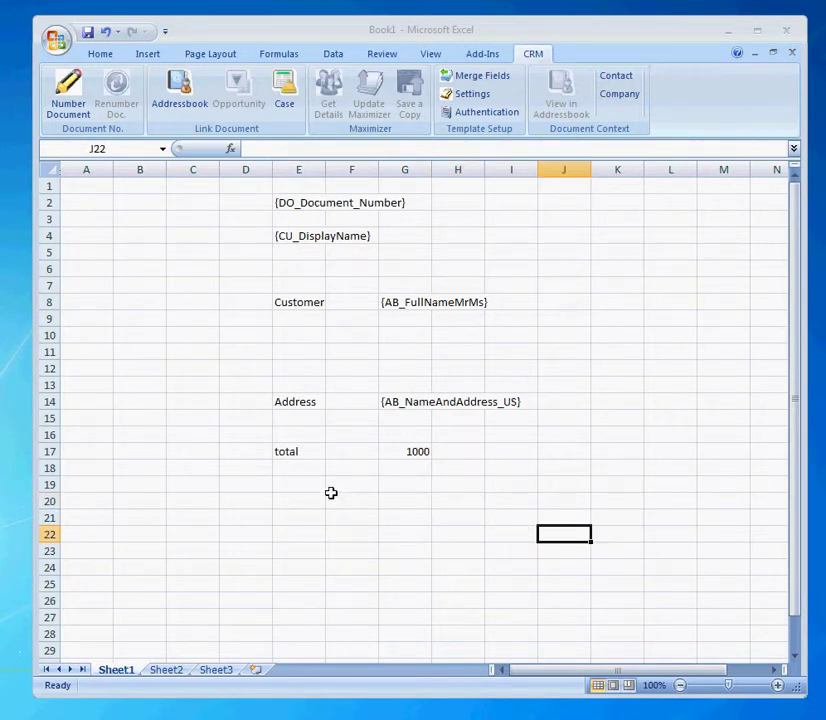
Capitalise the label in cell E17 so that it reads Total
left_click(287, 451)
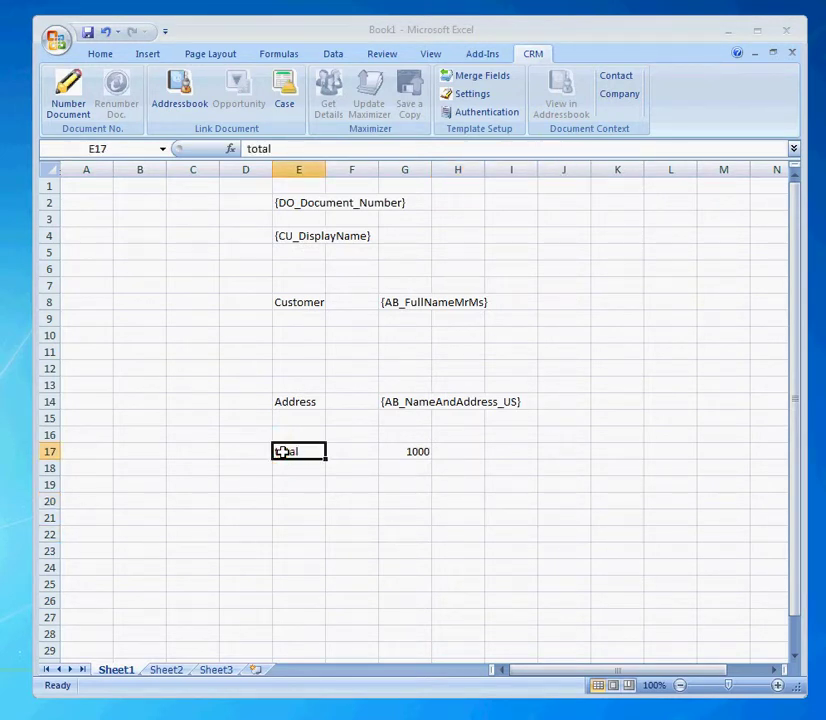
left_click(252, 148)
key("BackSpace")
type("T")
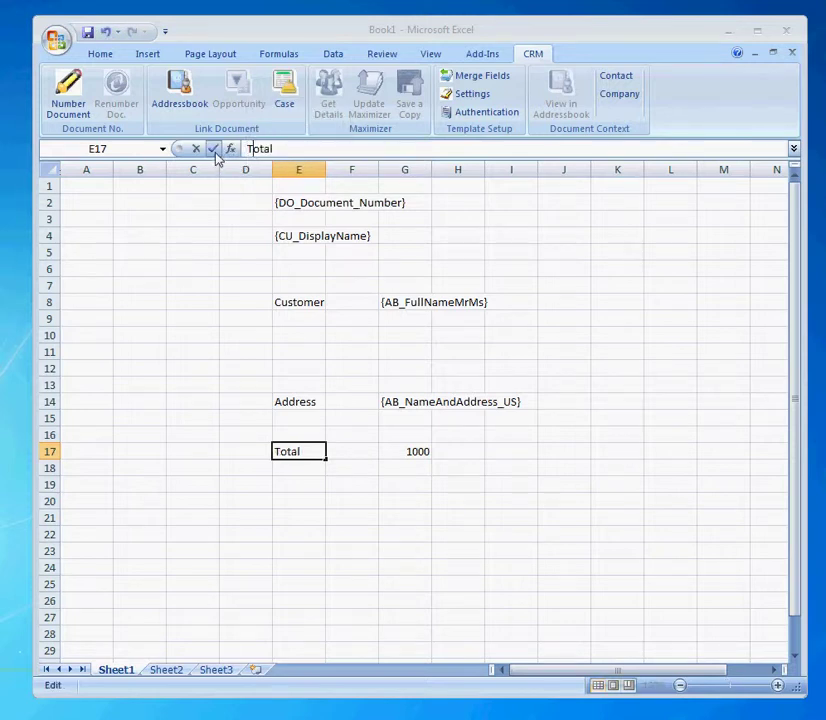
left_click(213, 149)
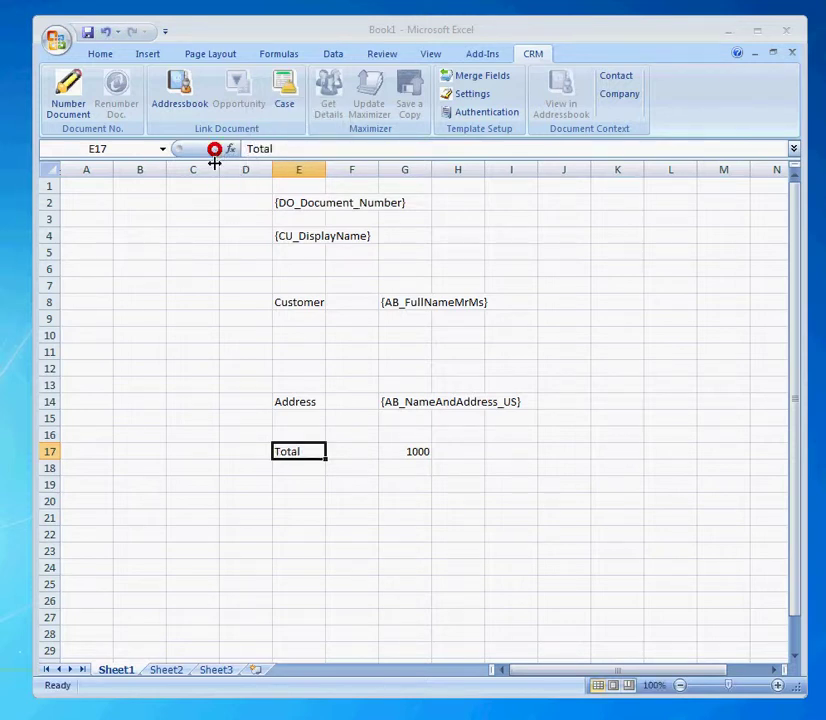
left_click(224, 402)
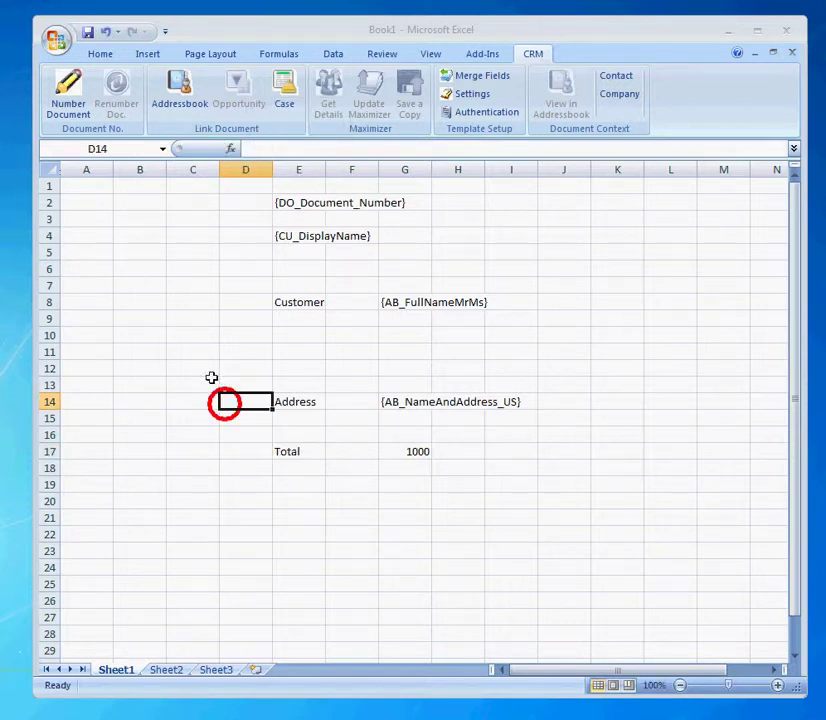
Save the workbook as an Excel Template (*.xltx) named Example Template in the Templates folder and close it
left_click(58, 41)
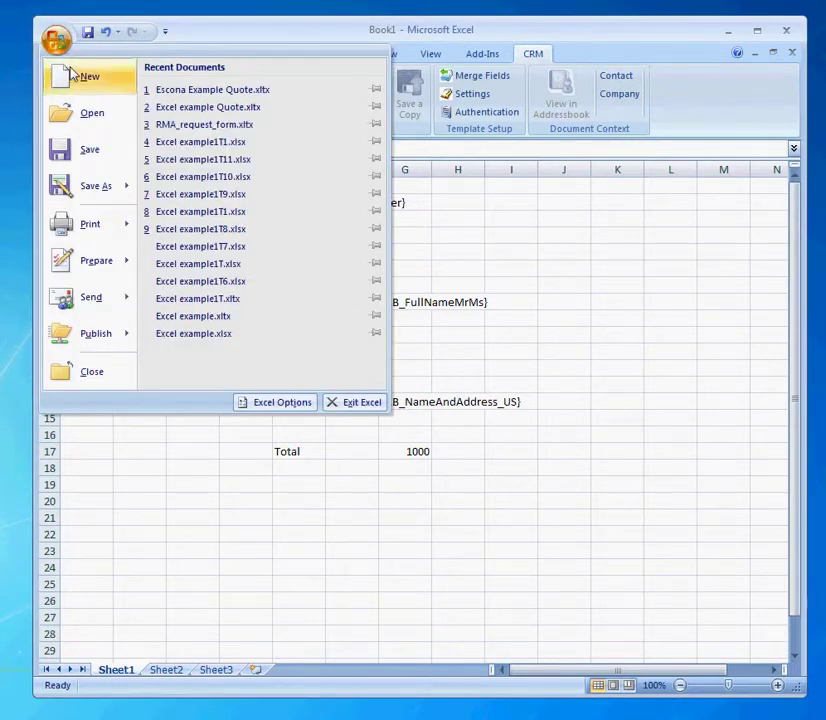
left_click(106, 188)
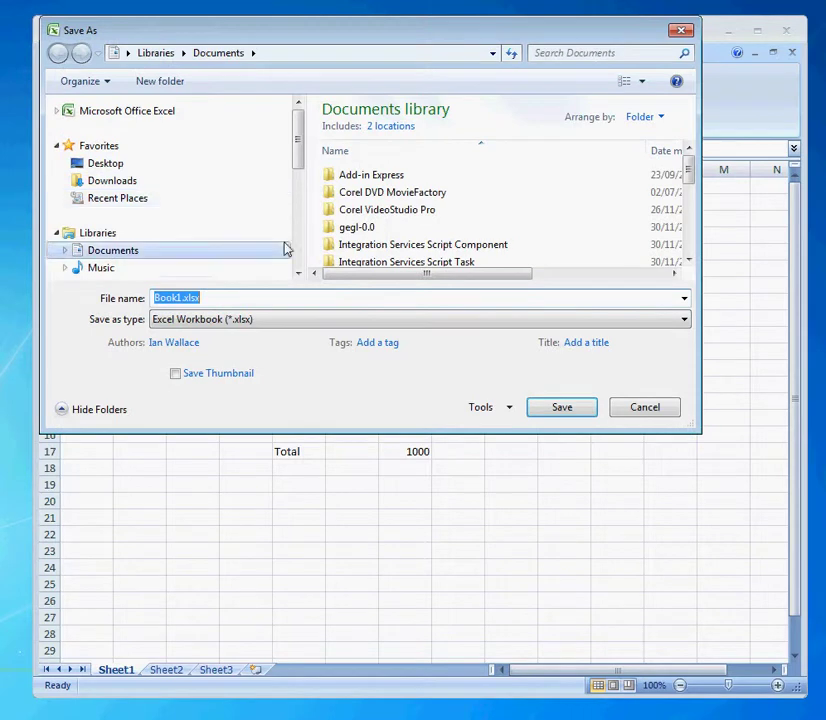
left_click(268, 319)
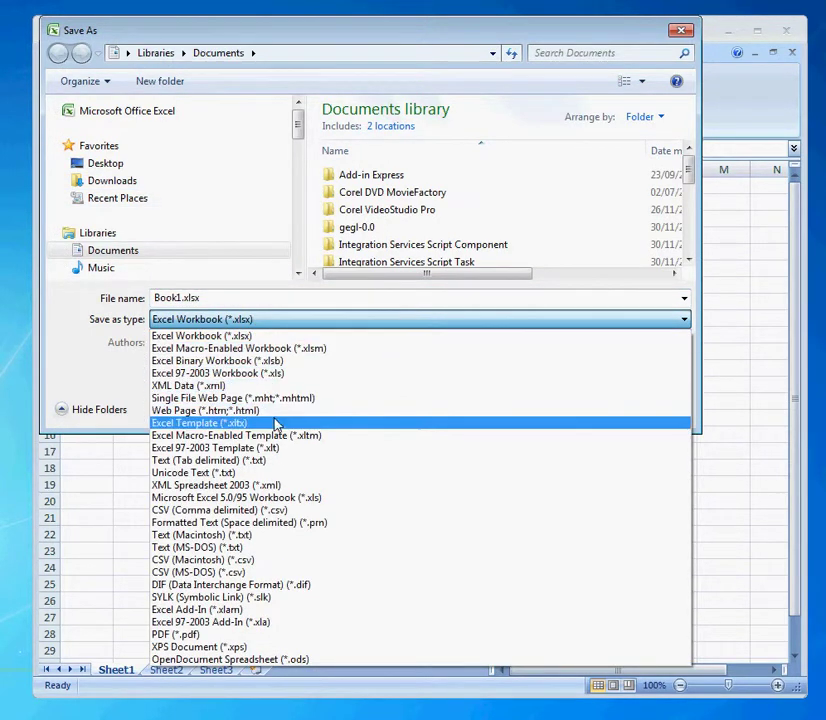
left_click(273, 424)
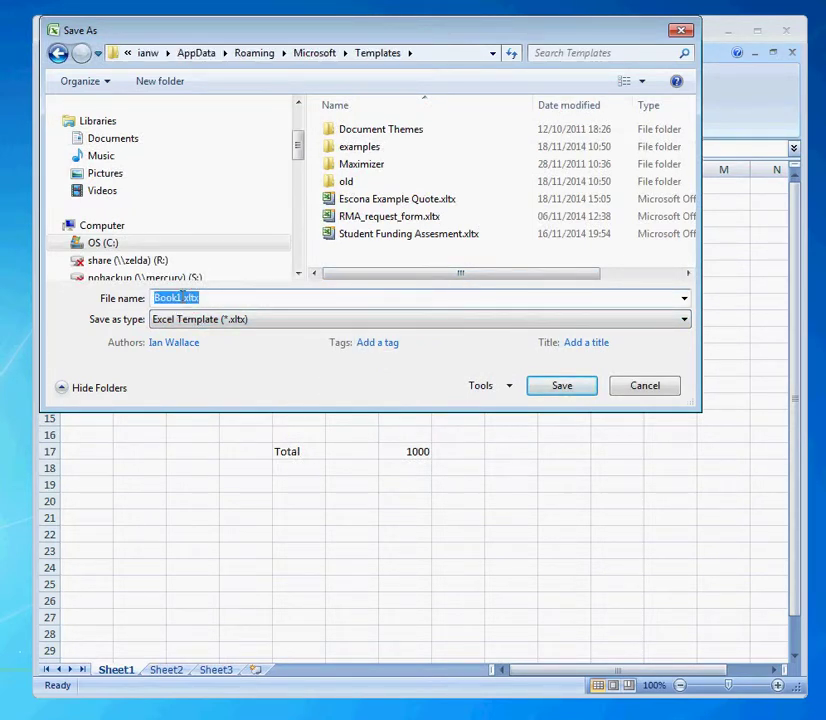
left_click_drag(180, 297, 147, 300)
type("E")
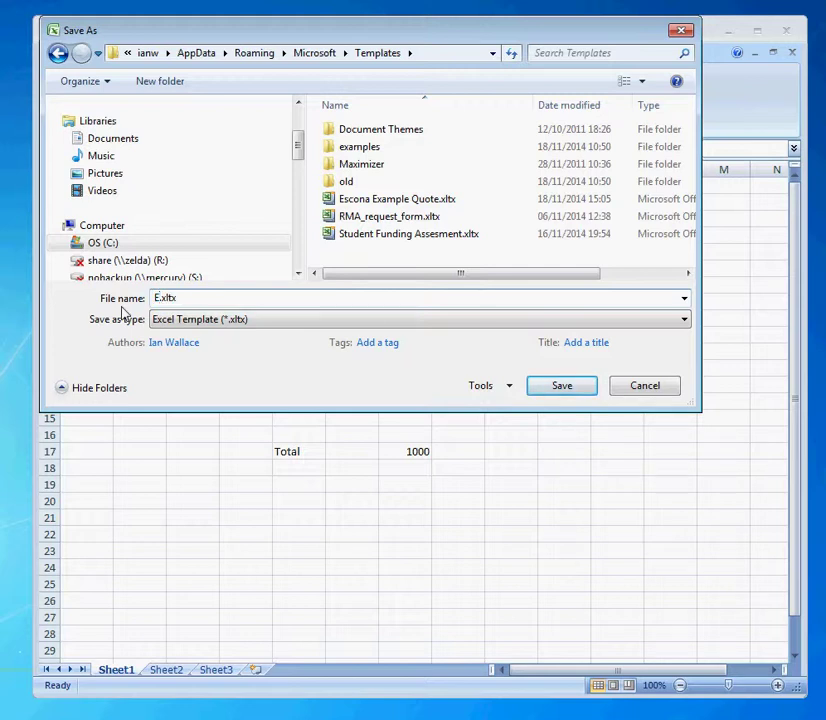
type("xample Temp")
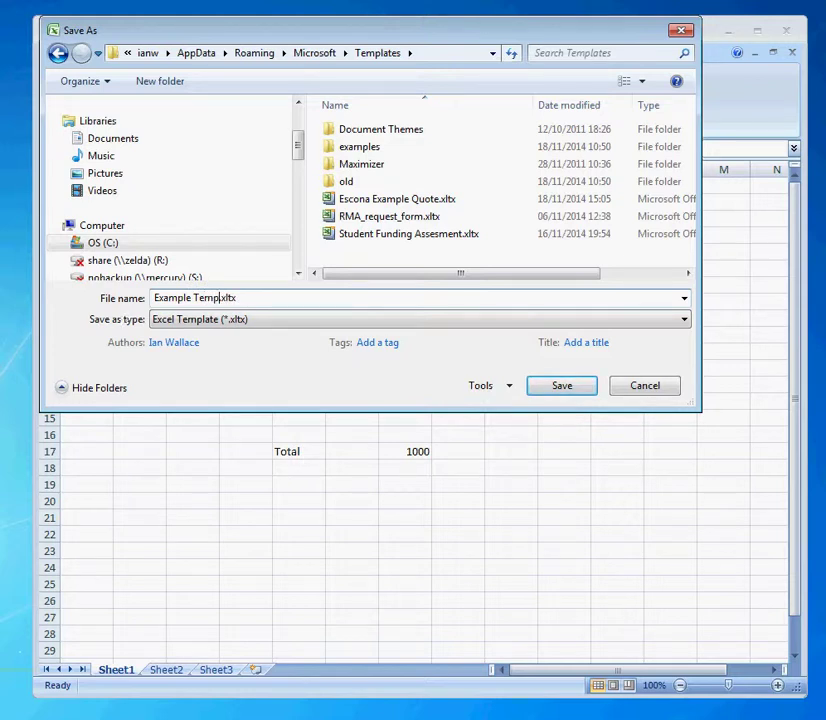
type("late")
left_click(583, 389)
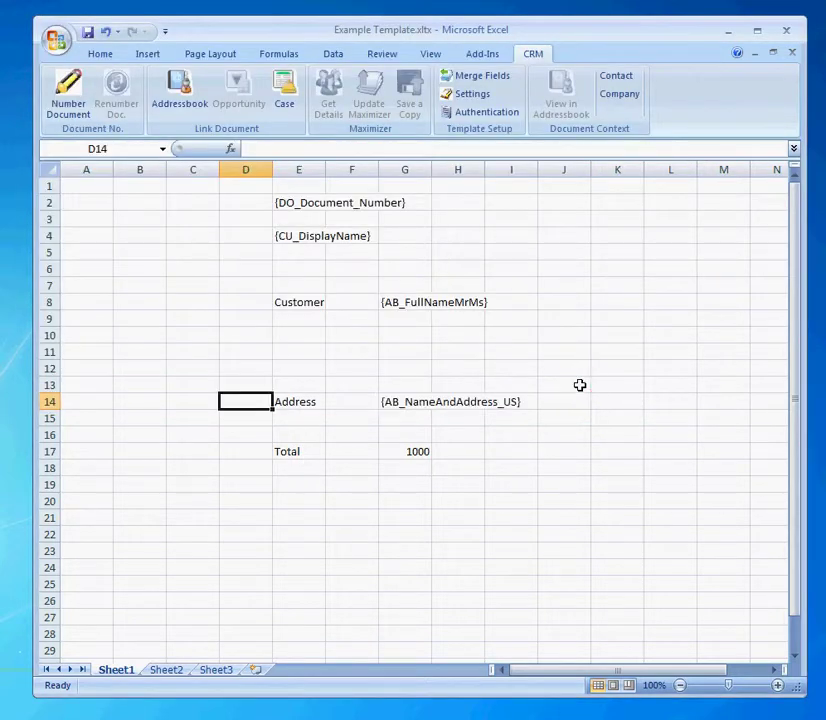
left_click(792, 54)
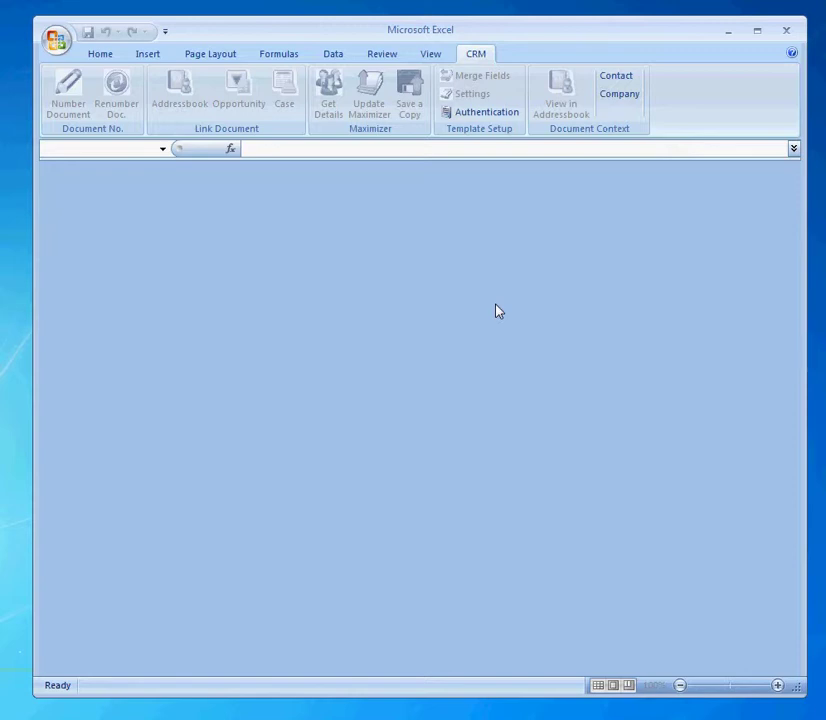
Create a new workbook from the saved Example Template.xltx under My Templates
left_click(55, 40)
left_click(62, 74)
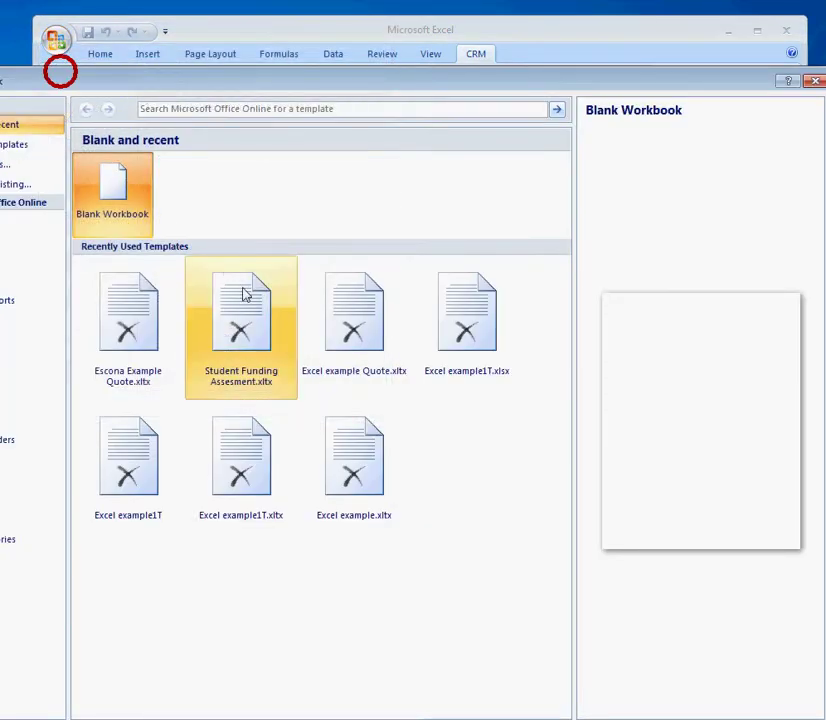
left_click(16, 166)
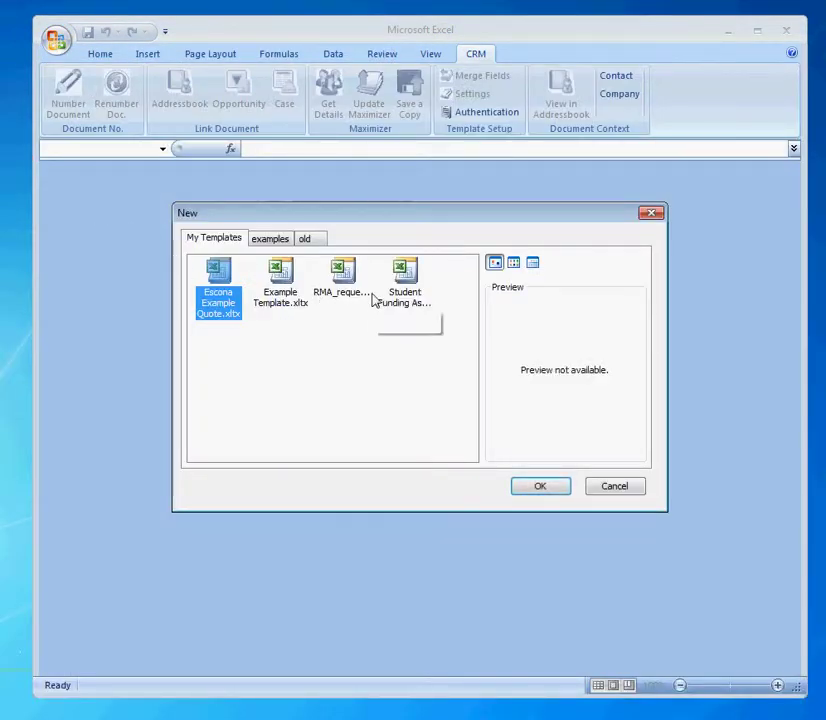
left_click(286, 298)
left_click(522, 482)
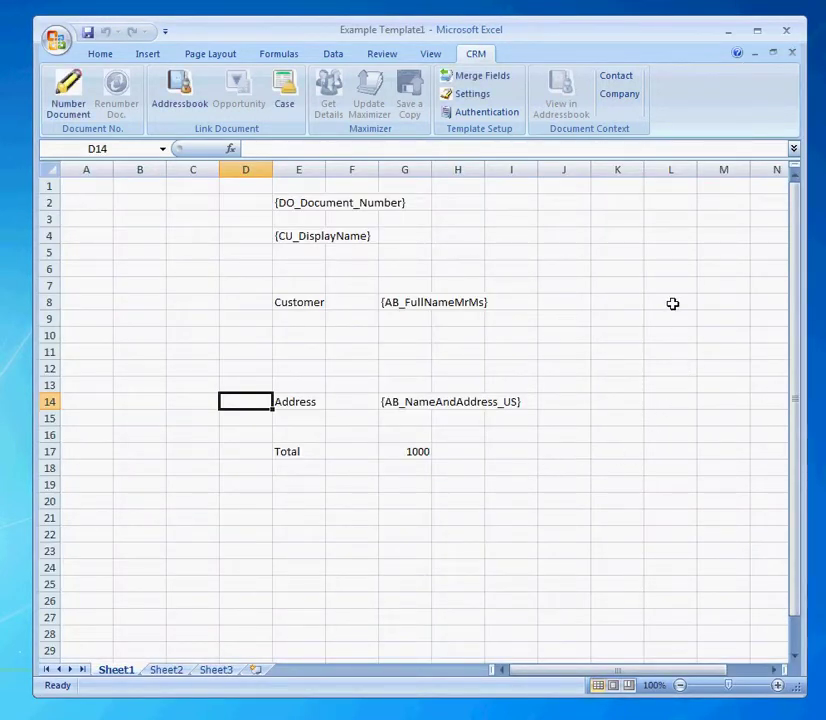
Search for unresolved cases and link the document to the first Faulty Product case for Ansley Wine Merchants
left_click(285, 90)
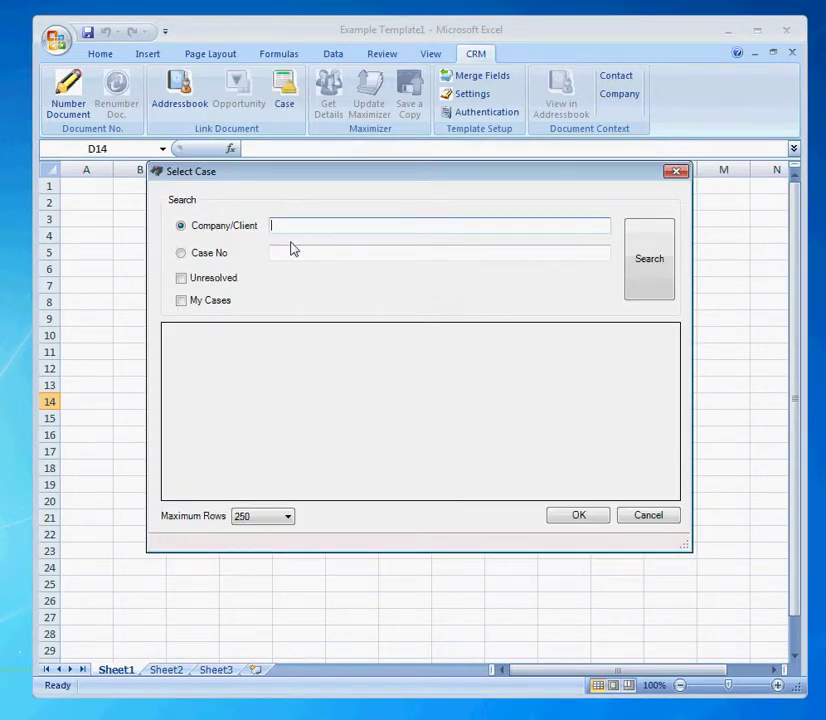
left_click(196, 277)
left_click(186, 300)
left_click(212, 300)
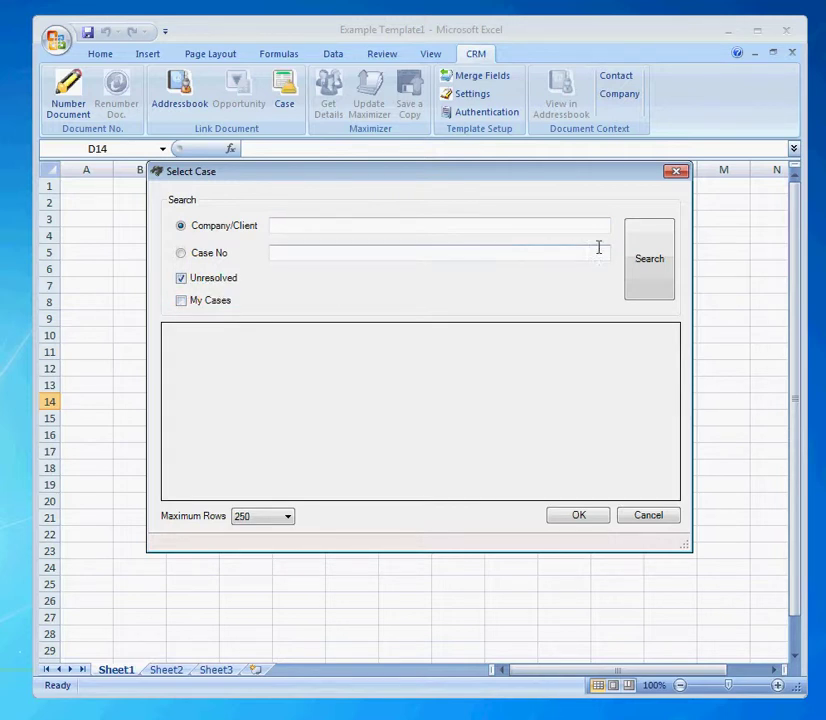
left_click(638, 258)
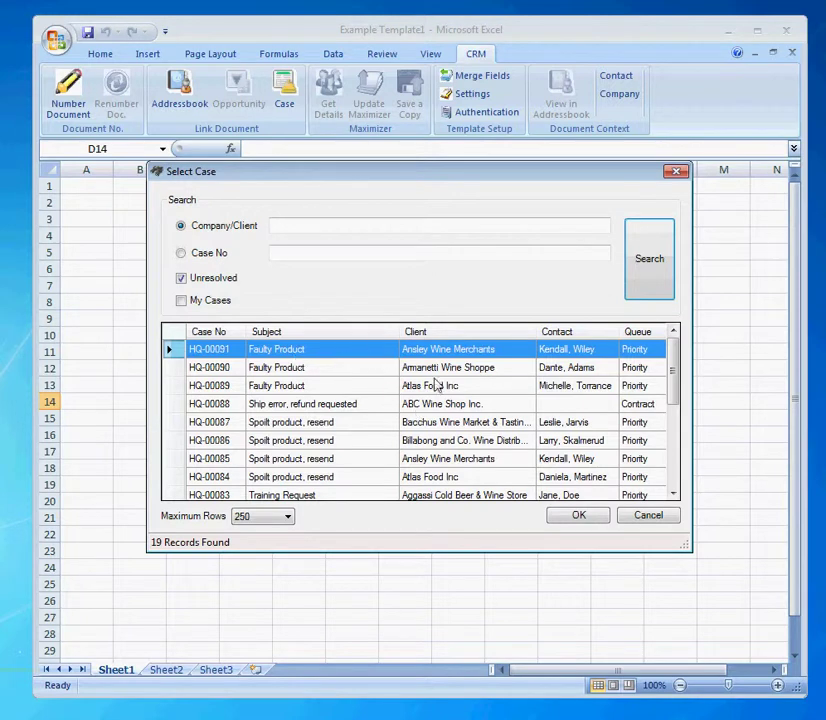
left_click(580, 515)
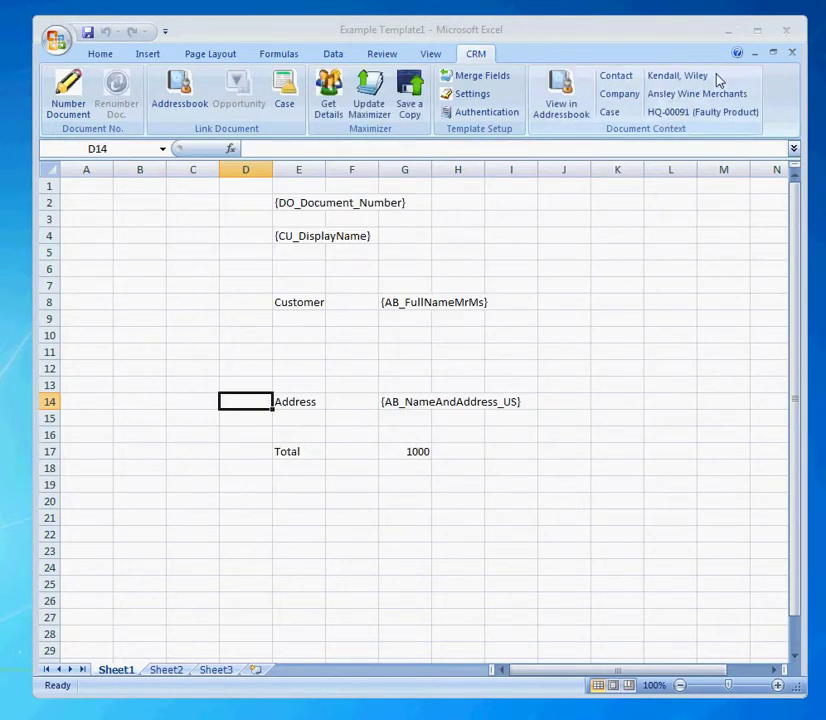
left_click(688, 111)
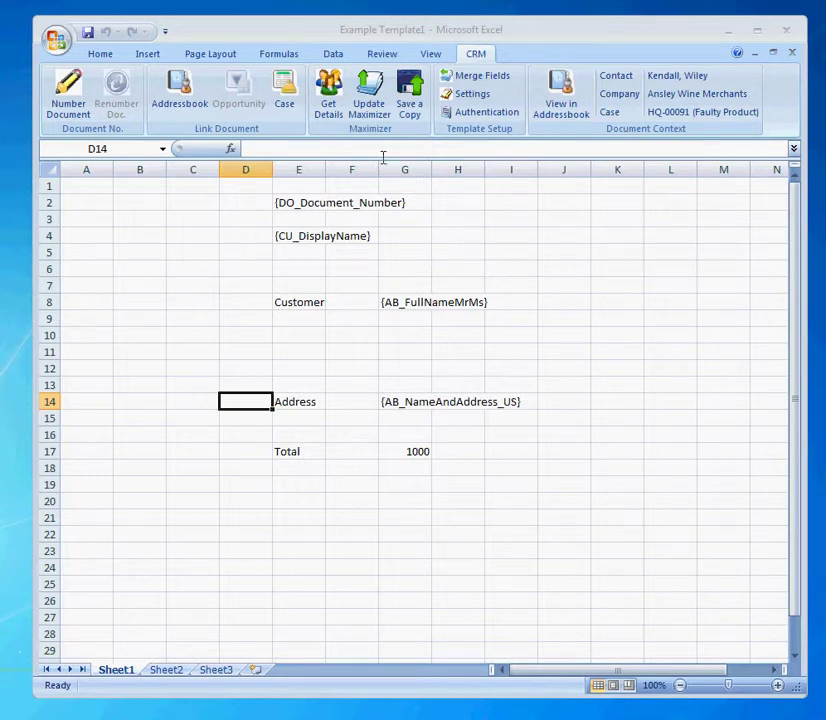
Fill the merge fields with the linked Maximizer details, and widen column G and shorten row 14 to fit the address
left_click(327, 86)
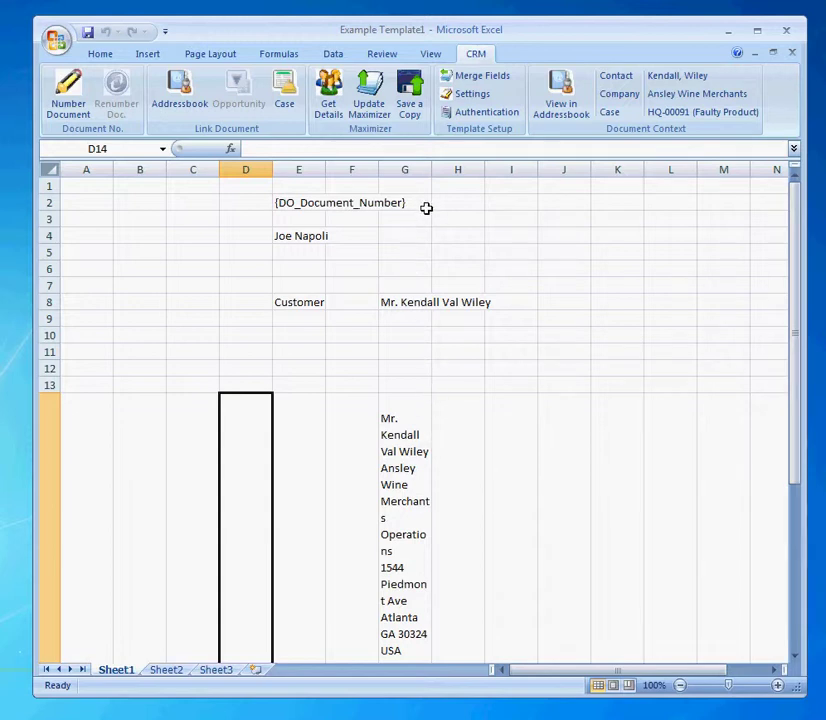
left_click_drag(432, 170, 531, 170)
left_click(452, 555)
left_click_drag(793, 412, 803, 515)
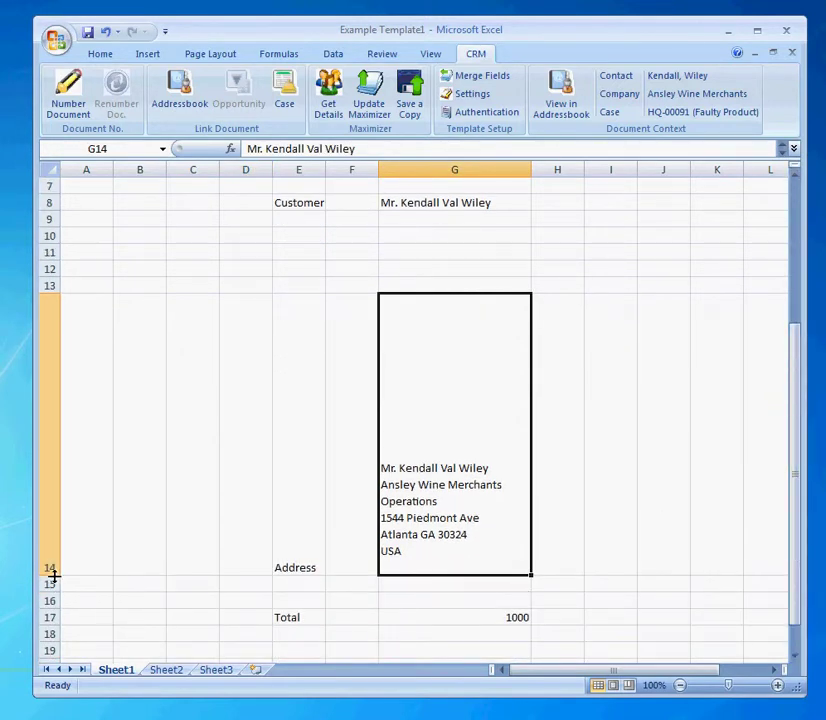
left_click_drag(52, 578, 52, 451)
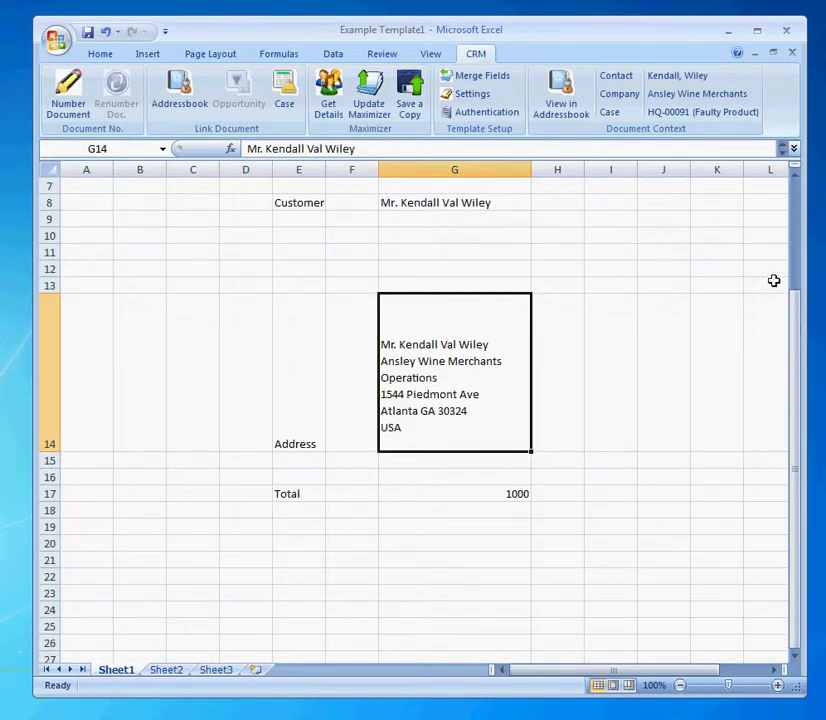
left_click(586, 407)
scroll(588, 407, "up", 2)
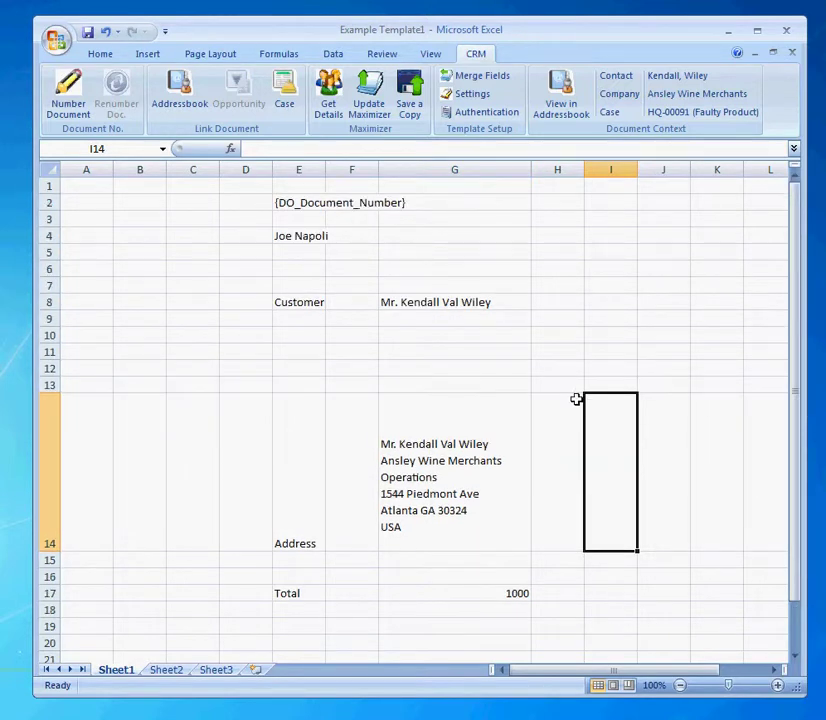
Check the merged user, customer, address and total cells, and assign a document number to the field in cell E2
left_click(295, 234)
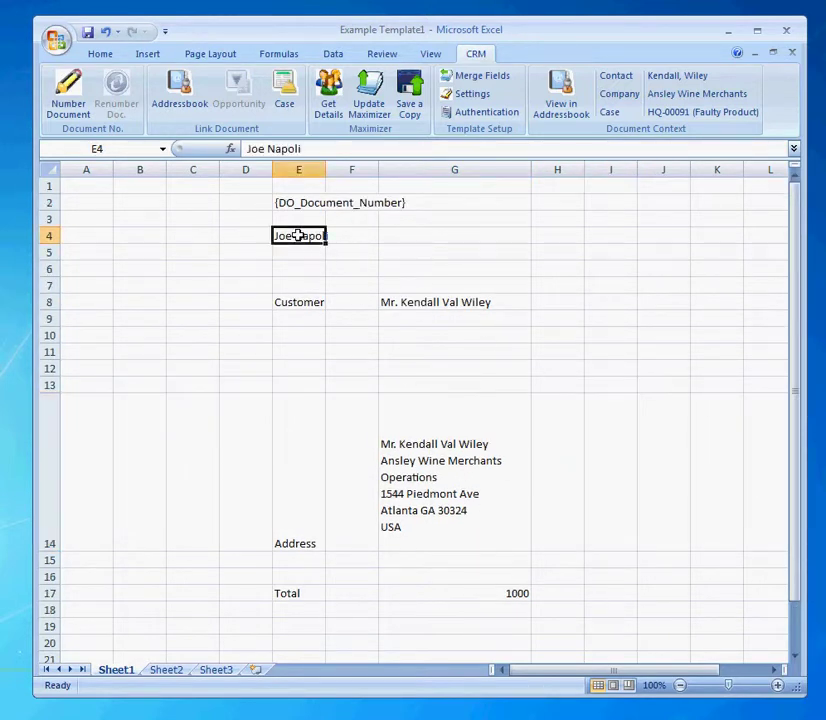
left_click(483, 298)
left_click(450, 483)
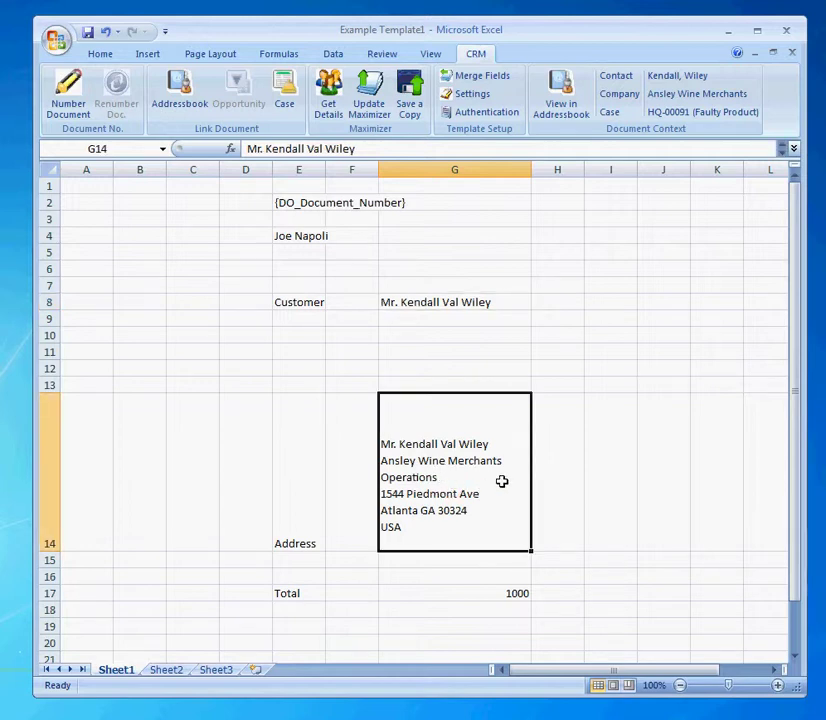
left_click(530, 594)
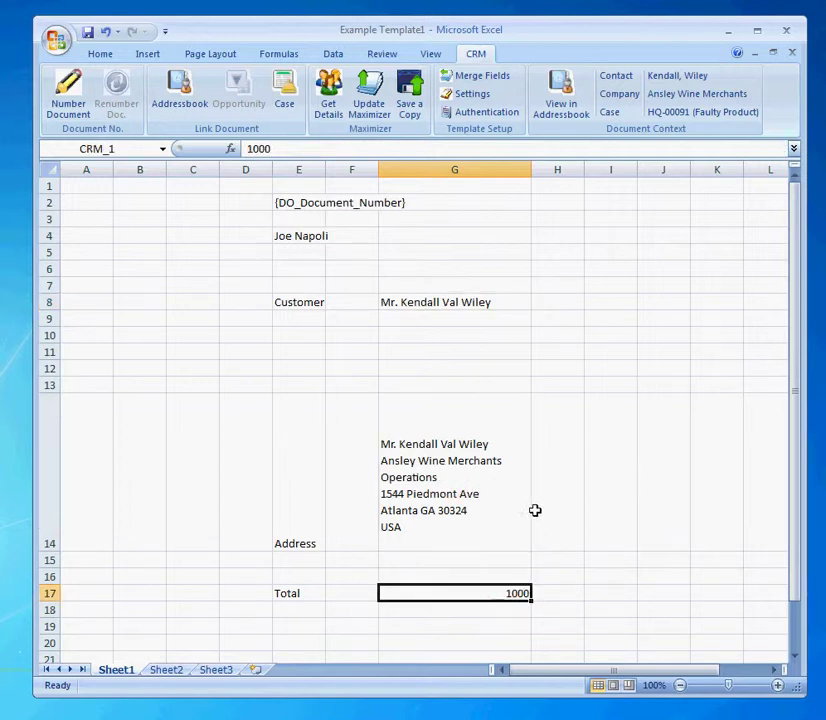
left_click(295, 202)
left_click(66, 95)
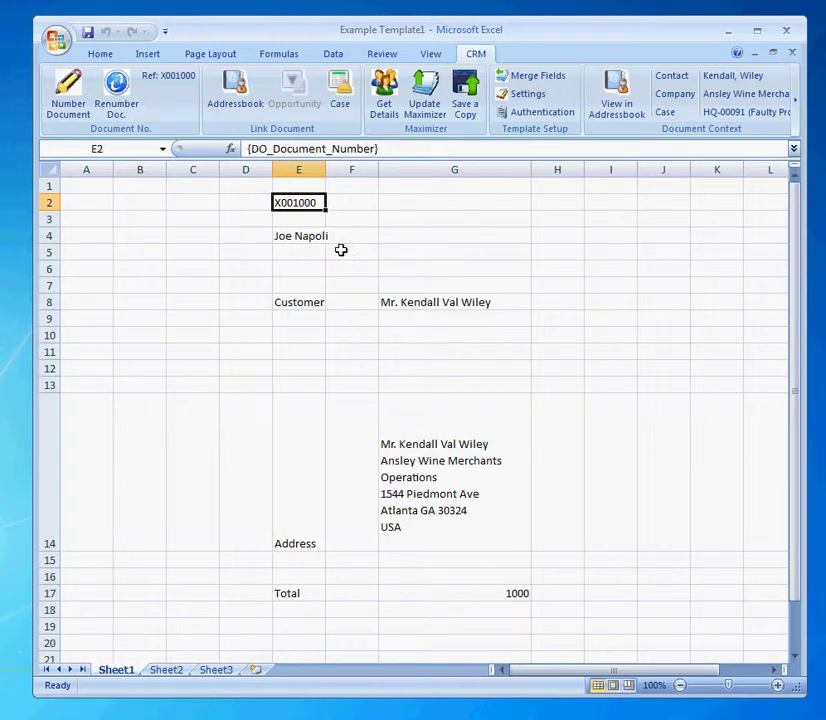
left_click(352, 385)
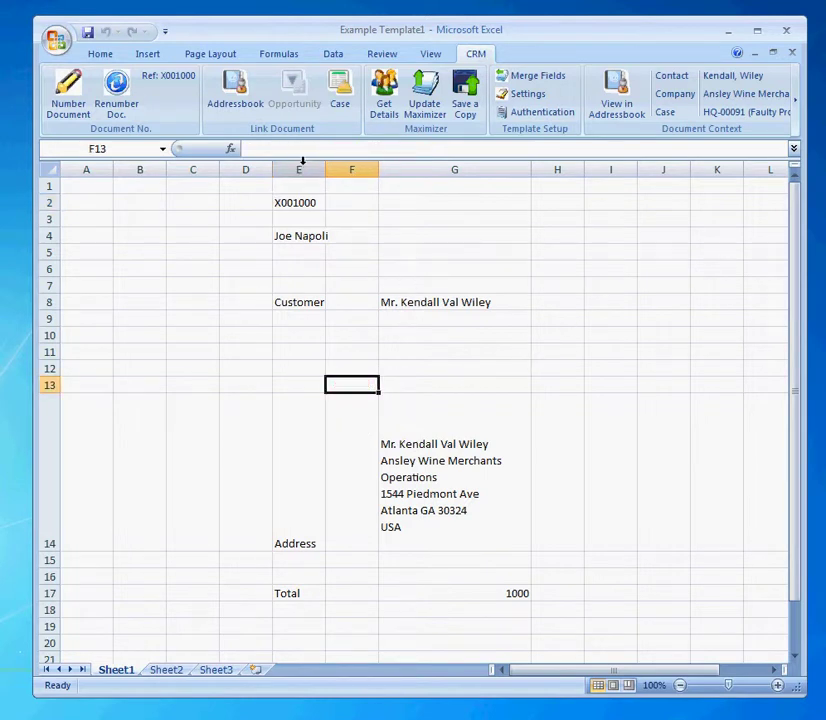
Save a copy of the document to the linked Maximizer case under the name Example X001000 with Public as owner
left_click(474, 99)
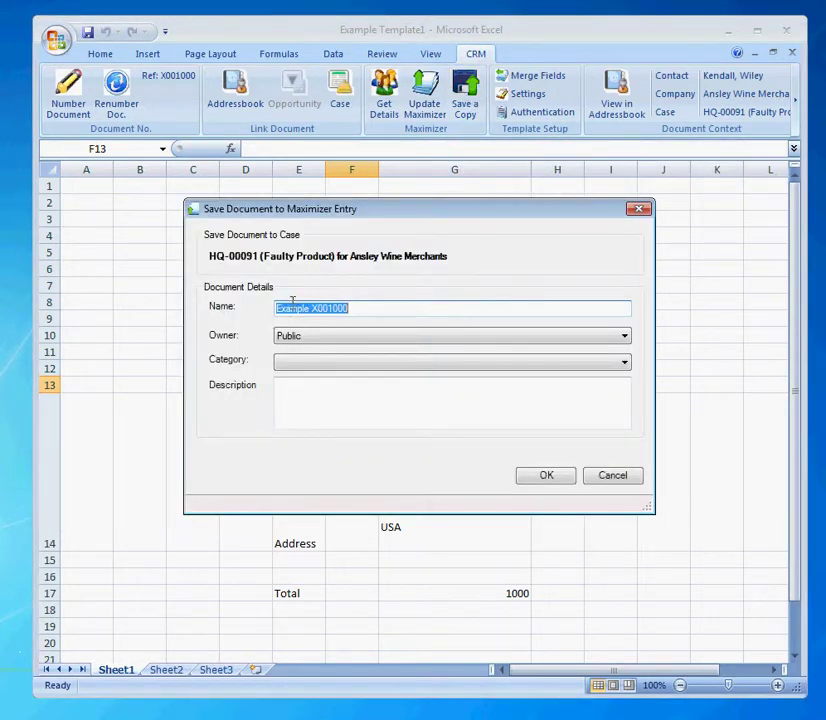
left_click(544, 478)
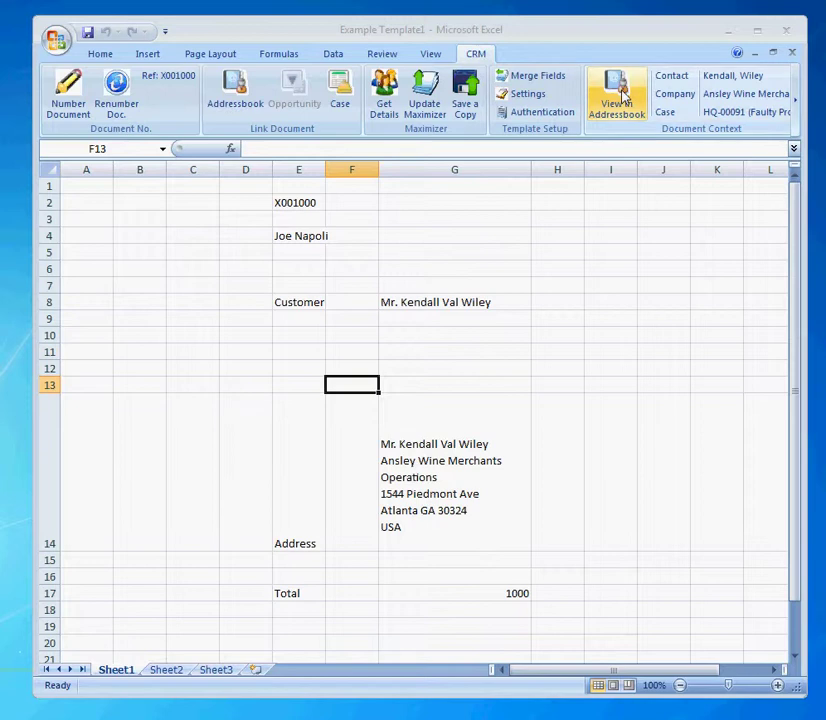
left_click(447, 312)
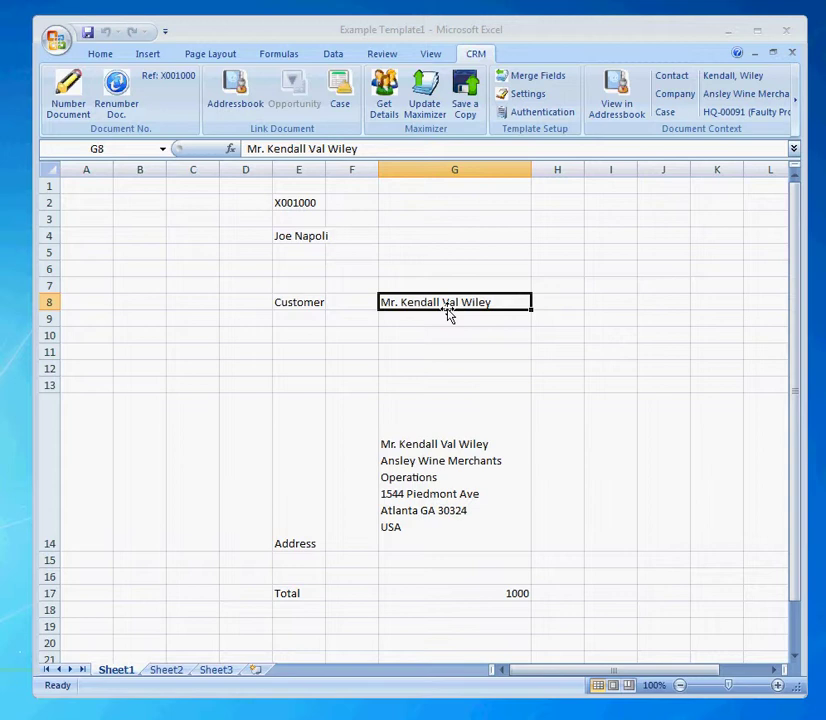
Review the document numbering, NumberSeq and Returned CRM Fields entries in the template configuration and close it
left_click(530, 96)
left_click_drag(557, 287, 558, 210)
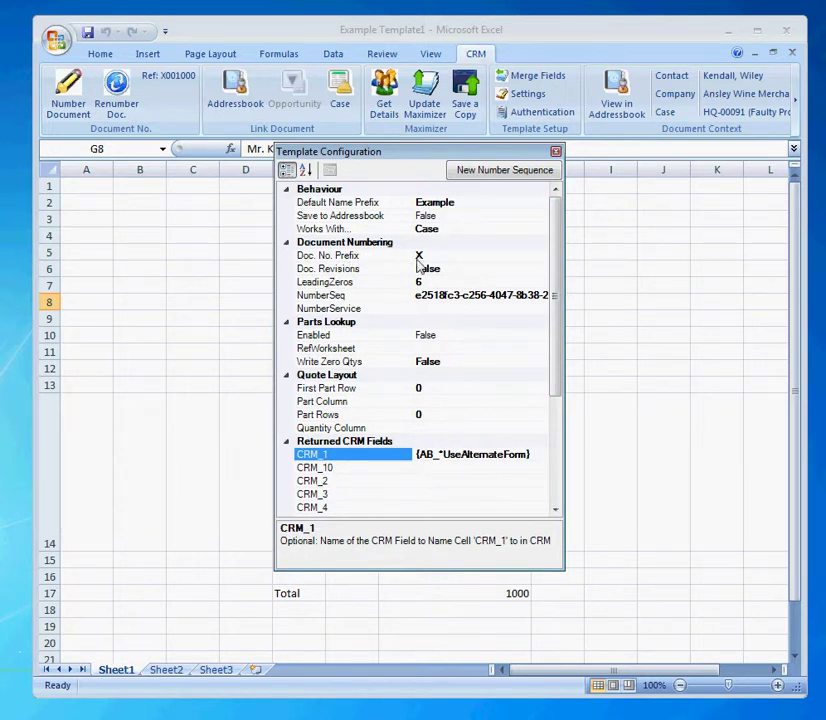
left_click_drag(417, 153, 600, 174)
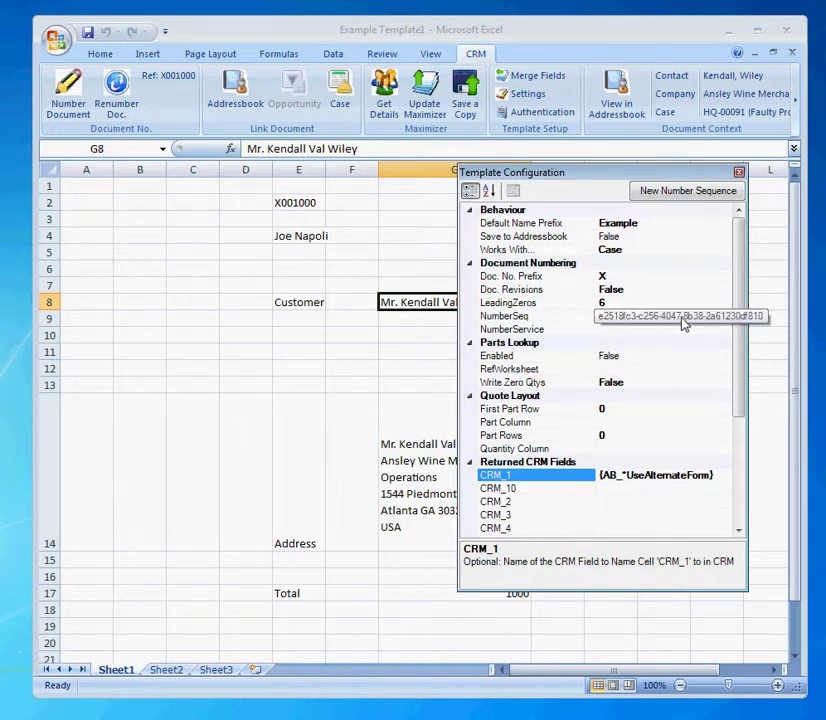
left_click(556, 316)
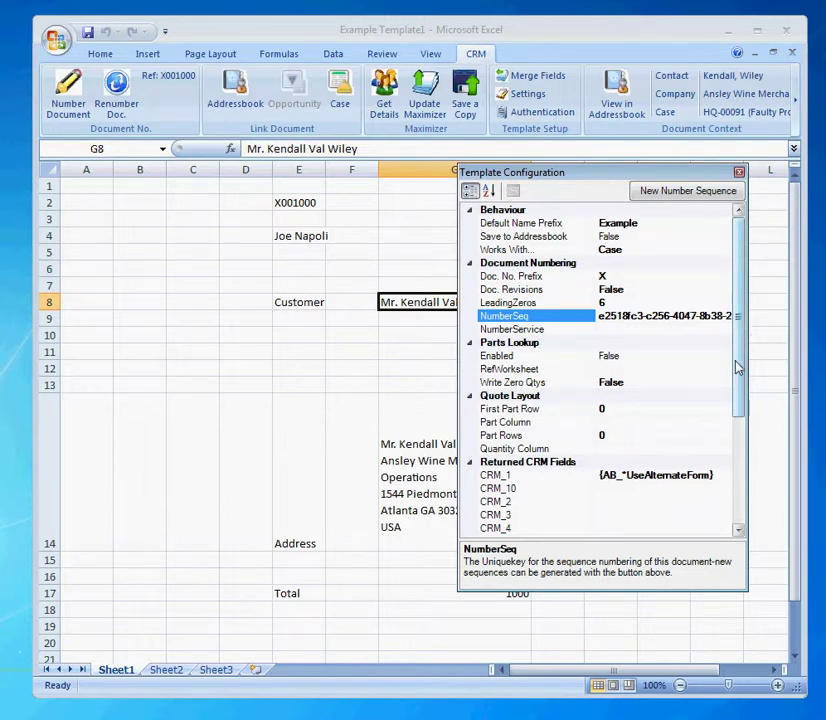
left_click_drag(737, 362, 745, 485)
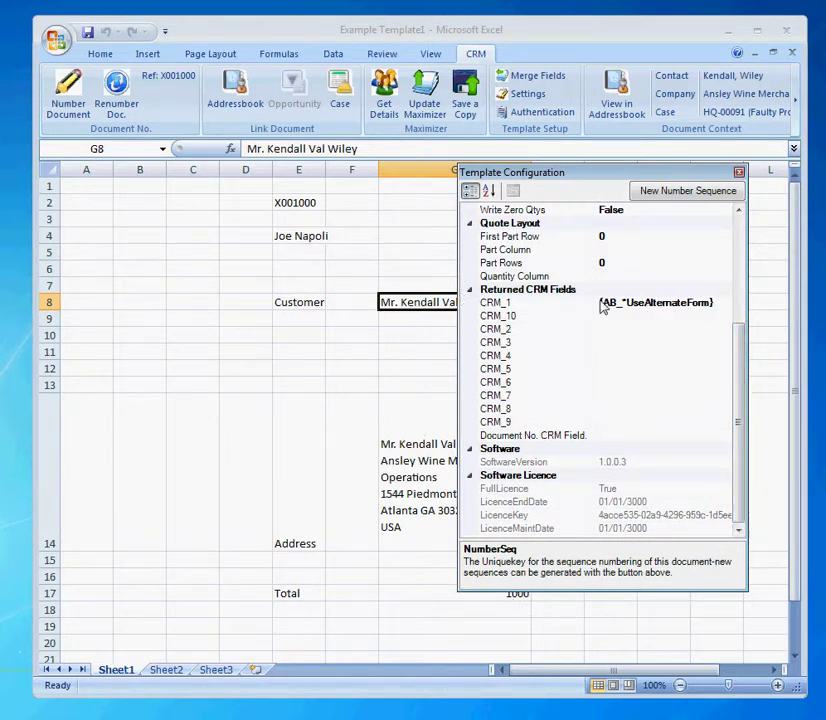
left_click(738, 173)
left_click(407, 369)
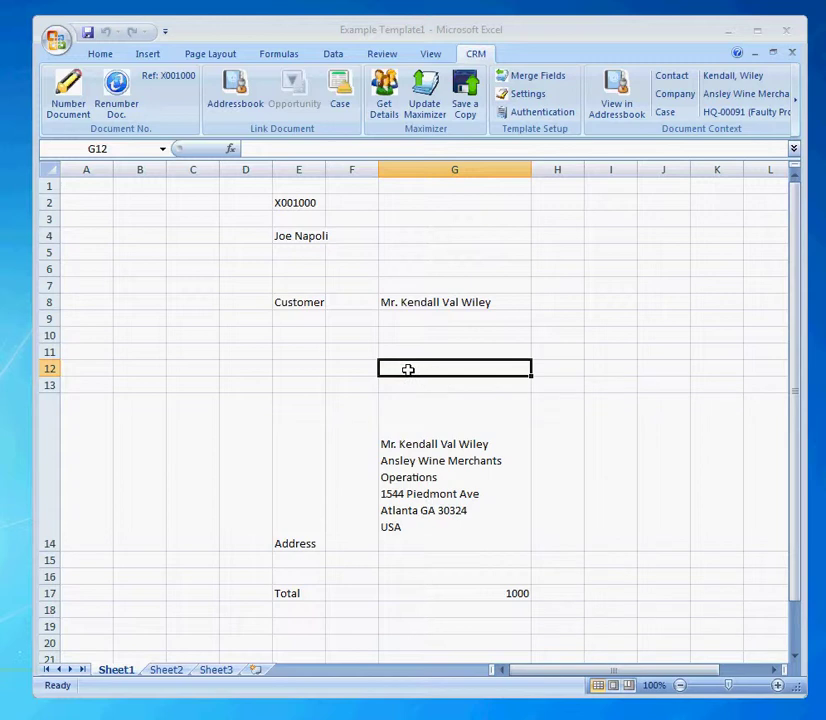